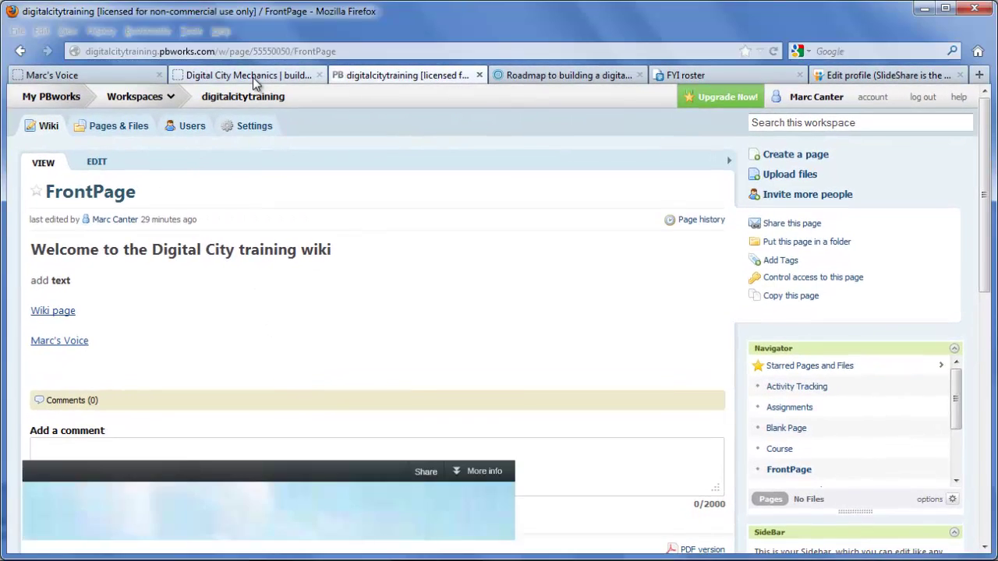
Step: Look over the Digital City Mechanics, Marc's Voice, Prezi and FYI roster tabs, then return to the digitalcitytraining wiki
{"action": "left_click", "coordinate": [253, 77]}
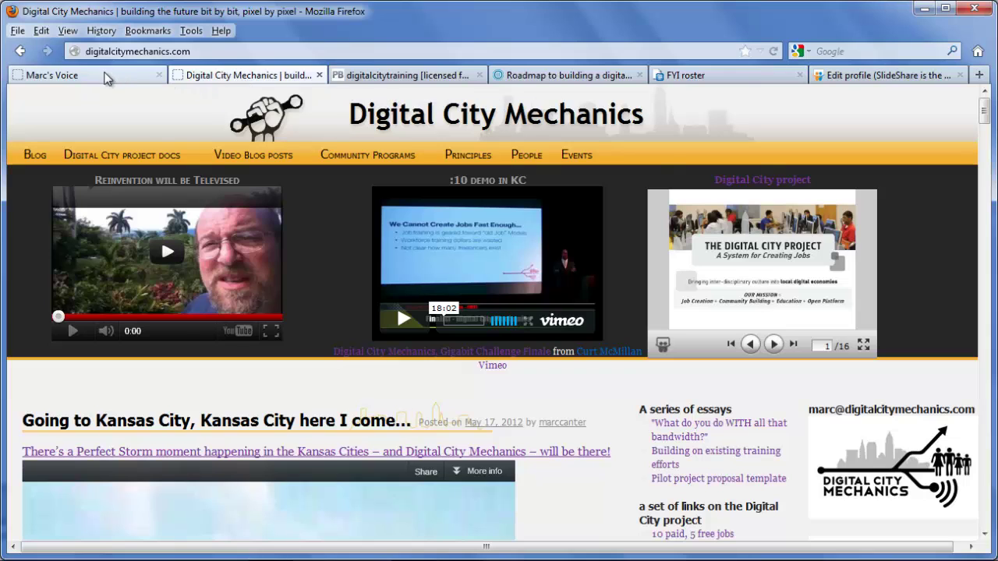
{"action": "left_click", "coordinate": [105, 77]}
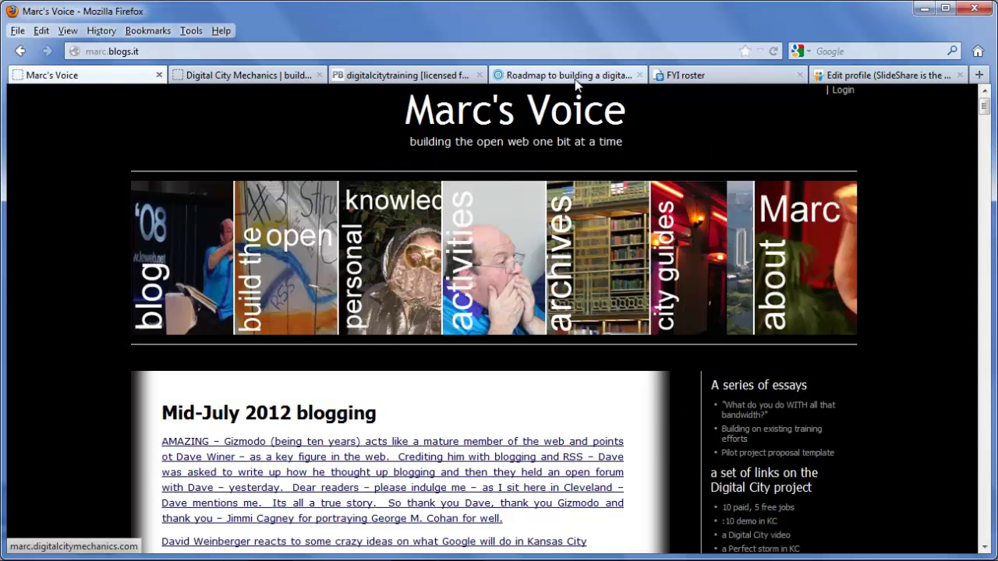
{"action": "left_click", "coordinate": [574, 77]}
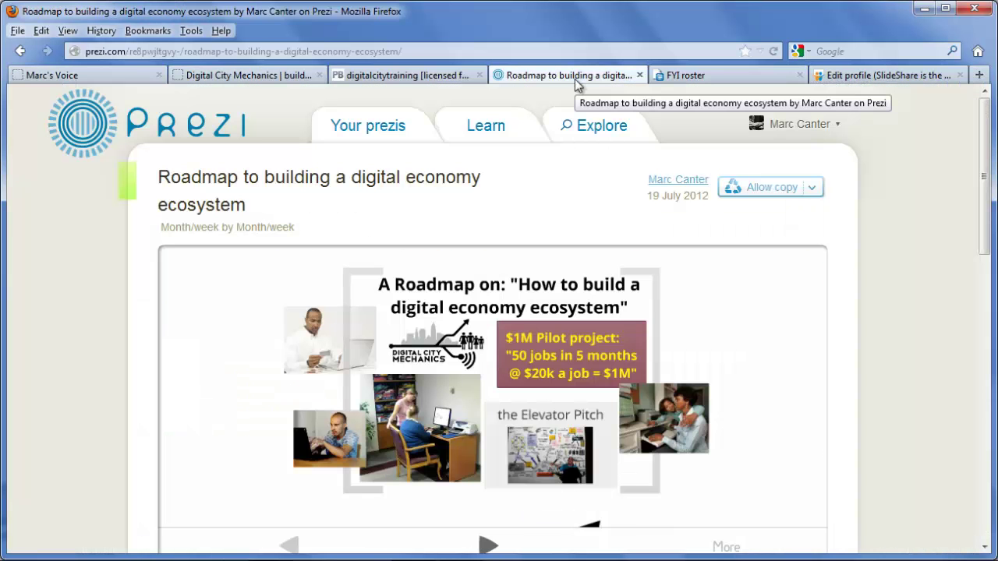
{"action": "left_click", "coordinate": [703, 76]}
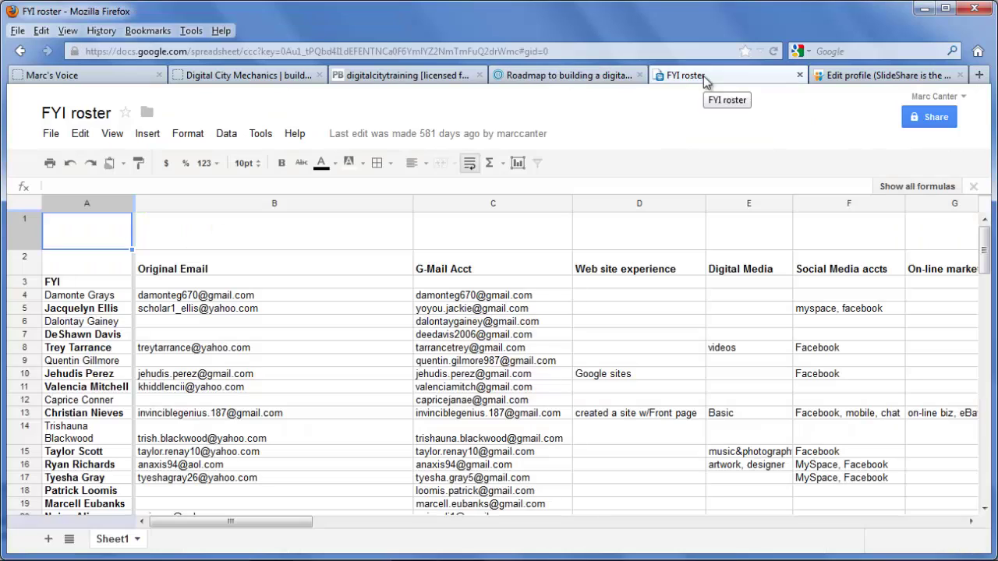
{"action": "left_click", "coordinate": [369, 77]}
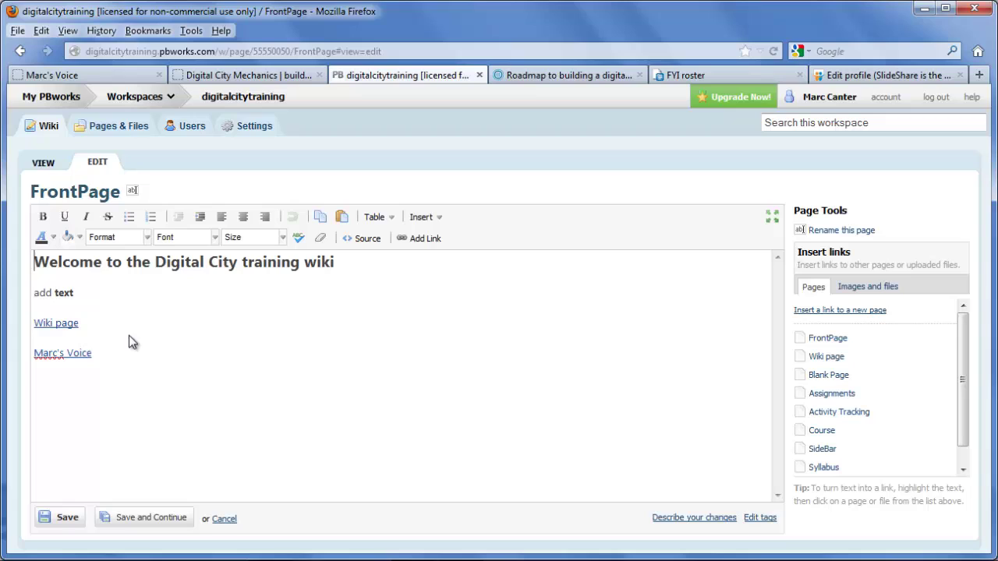
Step: Add 'Things on my mind' below Marc's Voice as a link to a new page and save FrontPage
{"action": "left_click", "coordinate": [112, 356]}
{"action": "type", "text": "gs on "}
{"action": "type", "text": "my mind"}
{"action": "left_click_drag", "start_coordinate": [124, 382], "coordinate": [15, 392]}
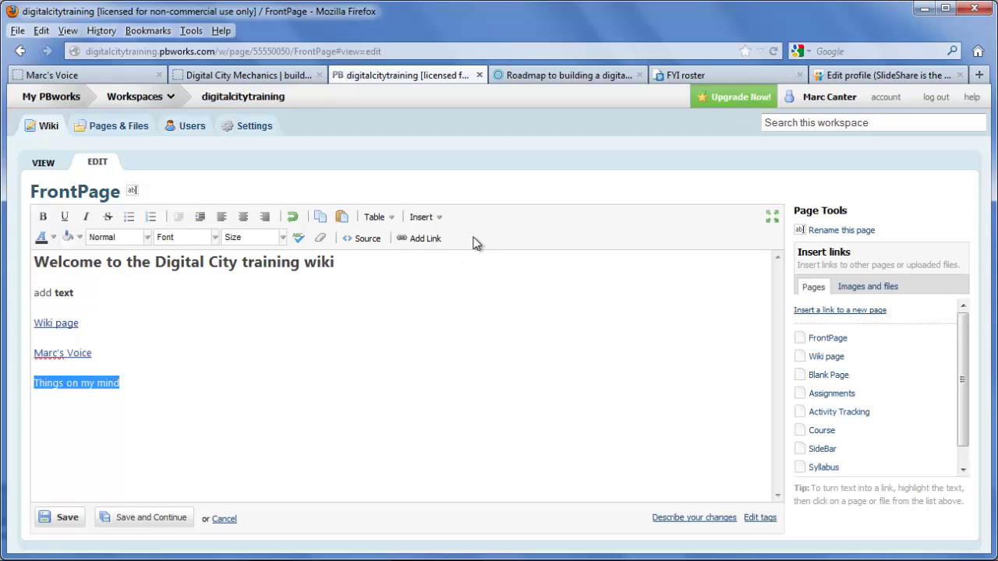
{"action": "left_click", "coordinate": [407, 240]}
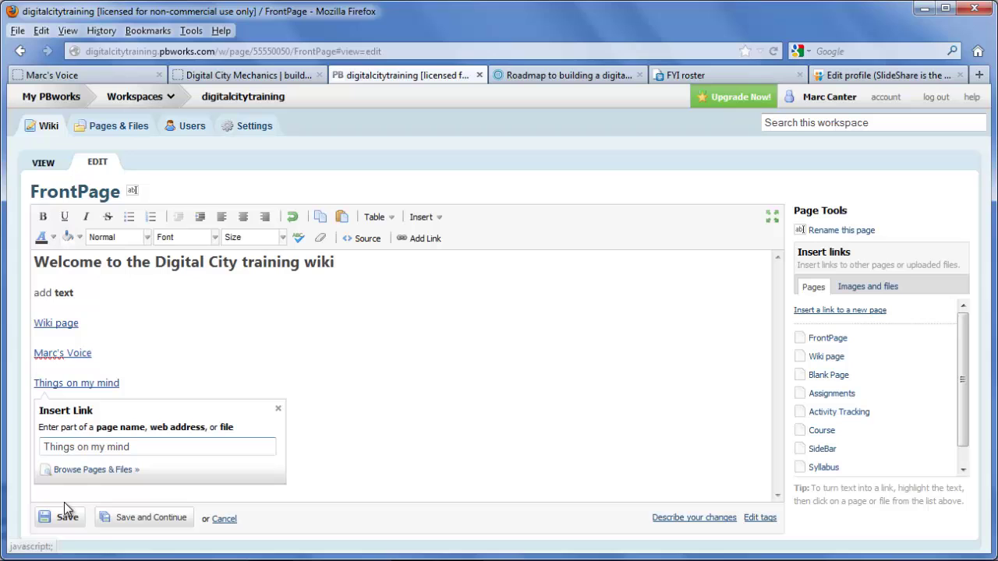
{"action": "left_click", "coordinate": [92, 469]}
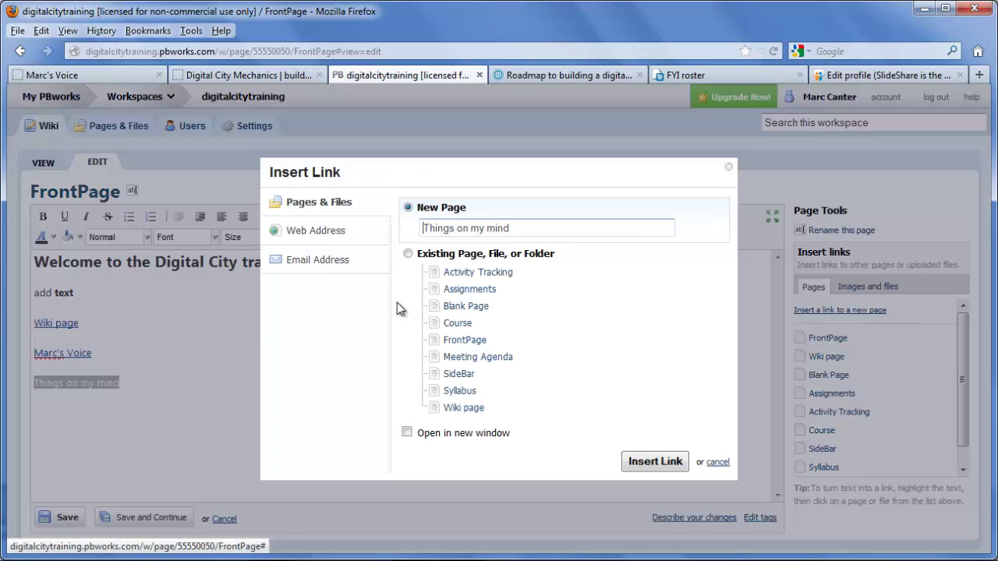
{"action": "left_click", "coordinate": [653, 462]}
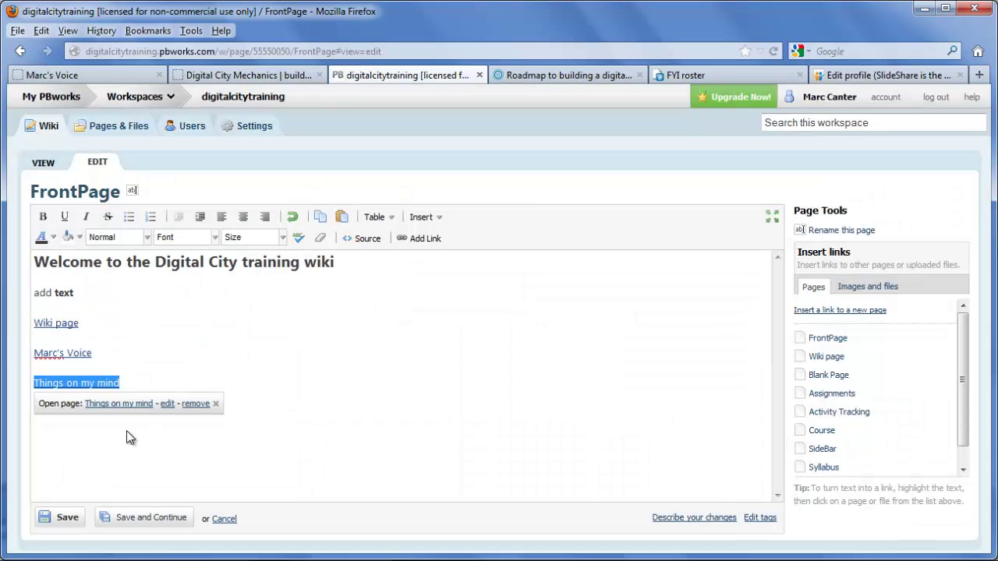
{"action": "left_click", "coordinate": [117, 460]}
{"action": "left_click", "coordinate": [61, 518]}
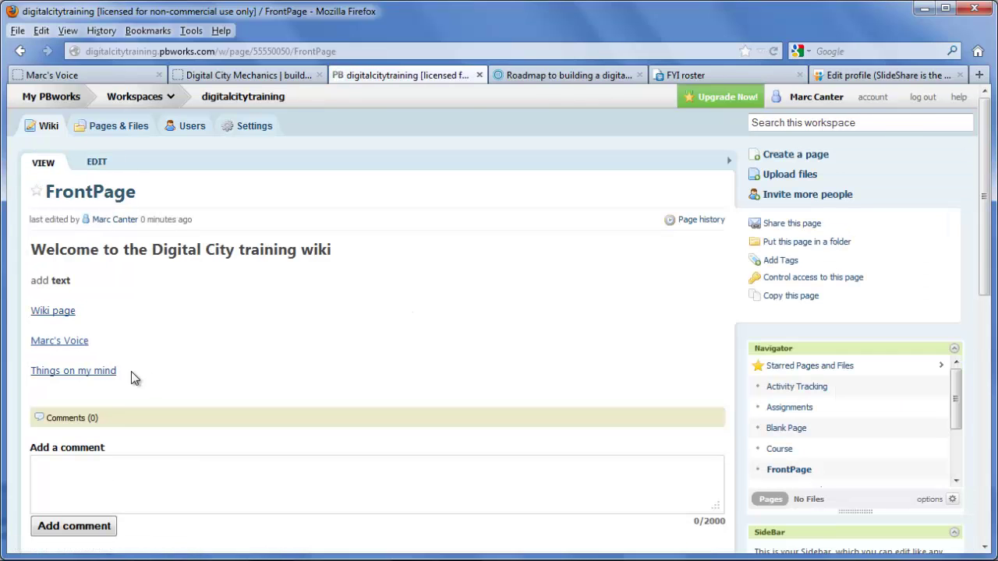
Step: Create the Things on my mind page listing Swimming pool, Dinner, What my to do list for work, Favs. Movies to rent
{"action": "left_click", "coordinate": [100, 373]}
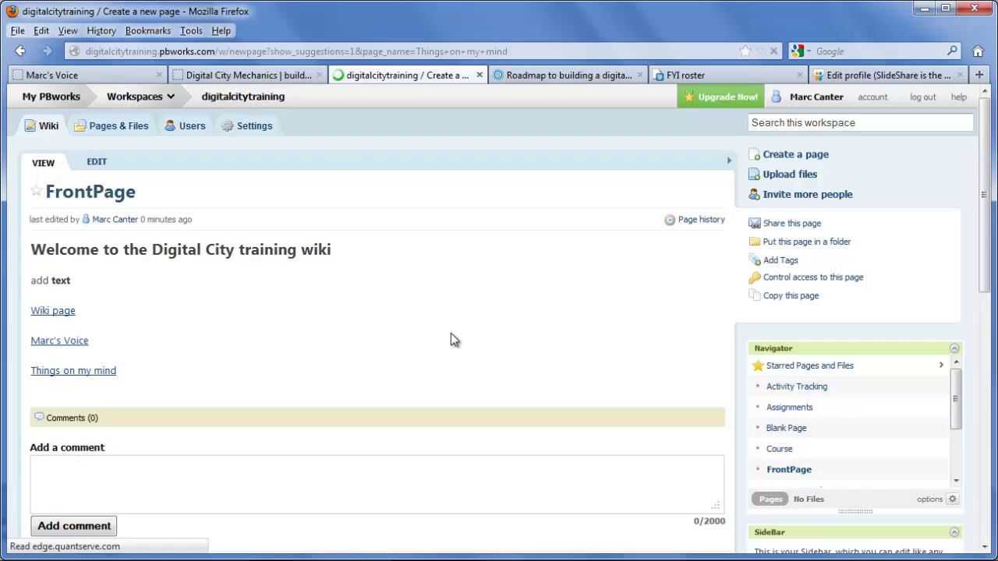
{"action": "left_click", "coordinate": [323, 334]}
{"action": "type", "text": "Swi"}
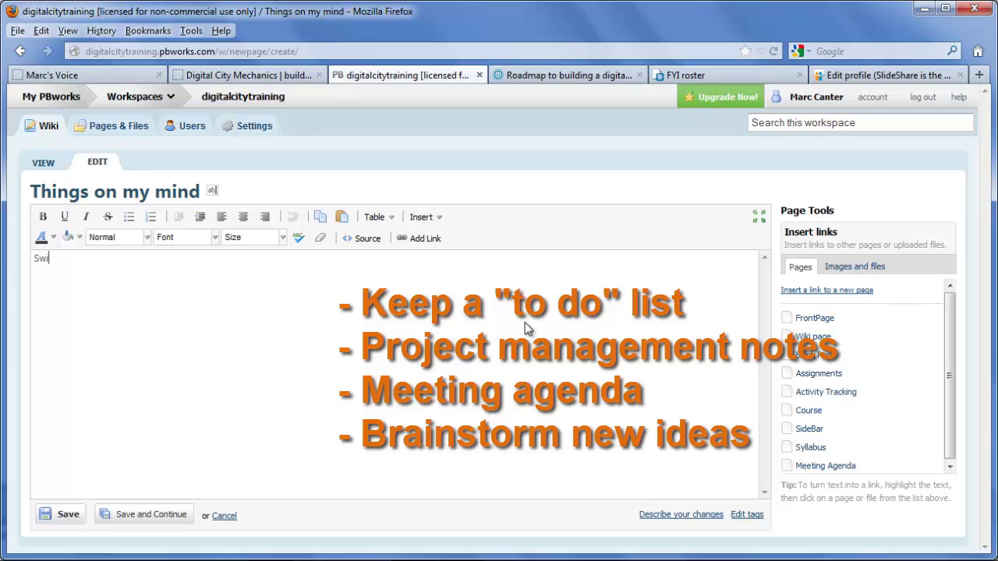
{"action": "type", "text": "mming pool"}
{"action": "key", "text": "Return"}
{"action": "type", "text": "nner"}
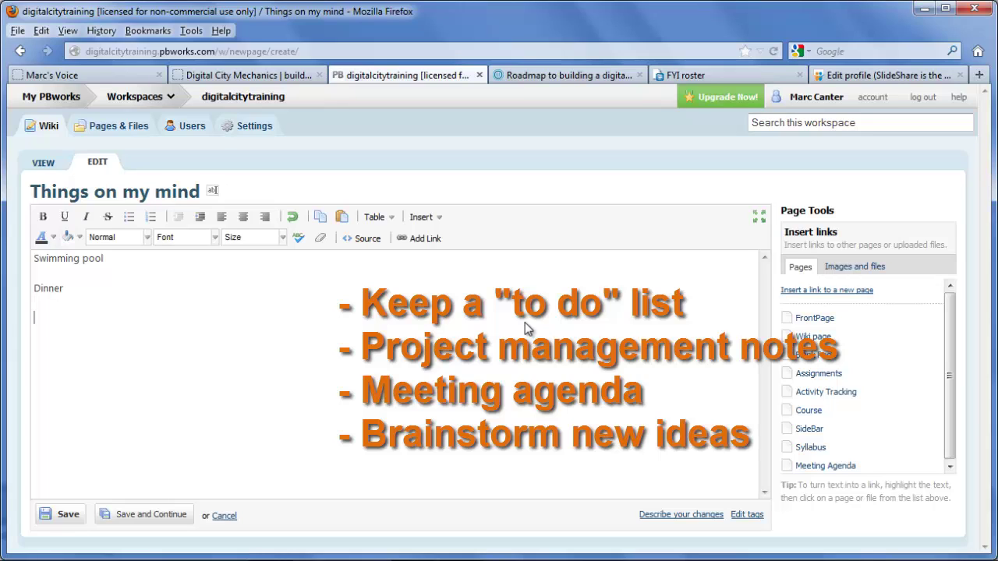
{"action": "type", "text": "  What my to do lis"}
{"action": "type", "text": "t for work  "}
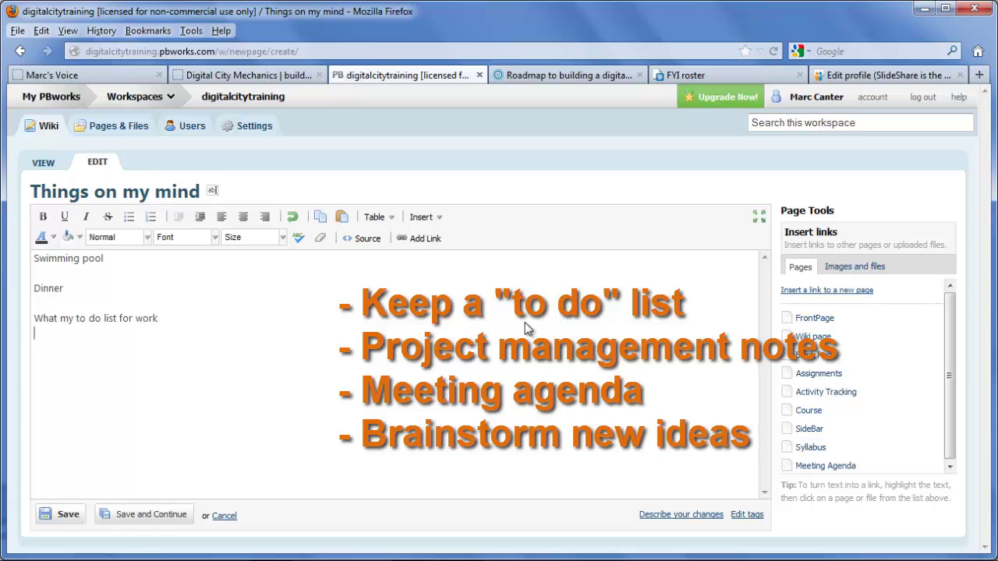
{"action": "type", "text": "Fa"}
{"action": "type", "text": "vs. Movies ot rent"}
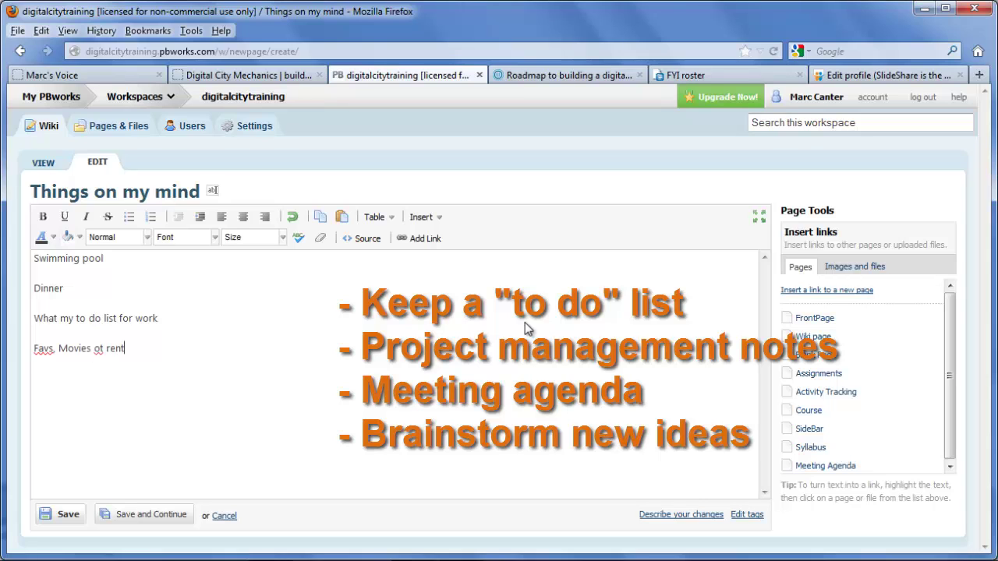
{"action": "double_click", "coordinate": [101, 348]}
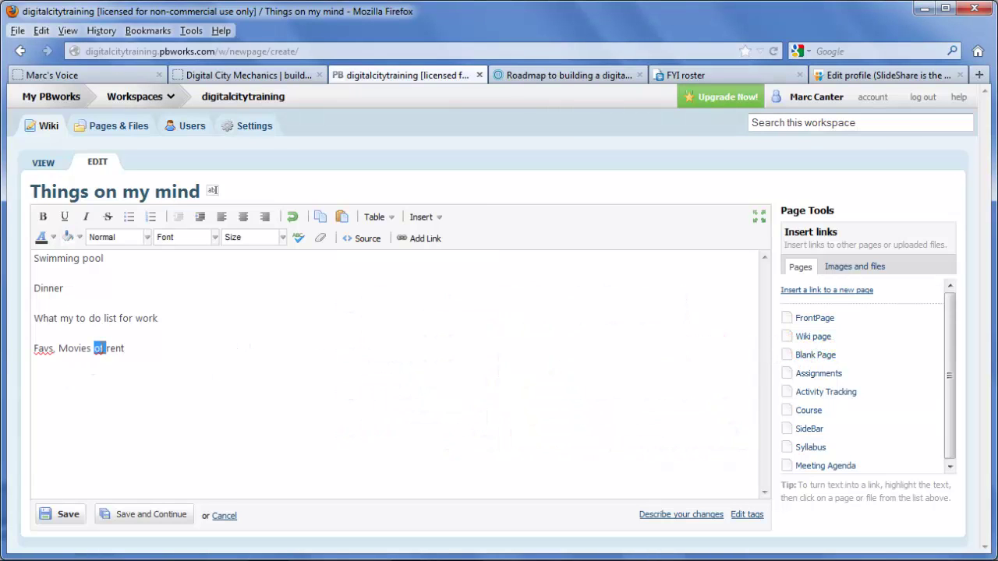
{"action": "type", "text": "to"}
{"action": "left_click", "coordinate": [66, 520]}
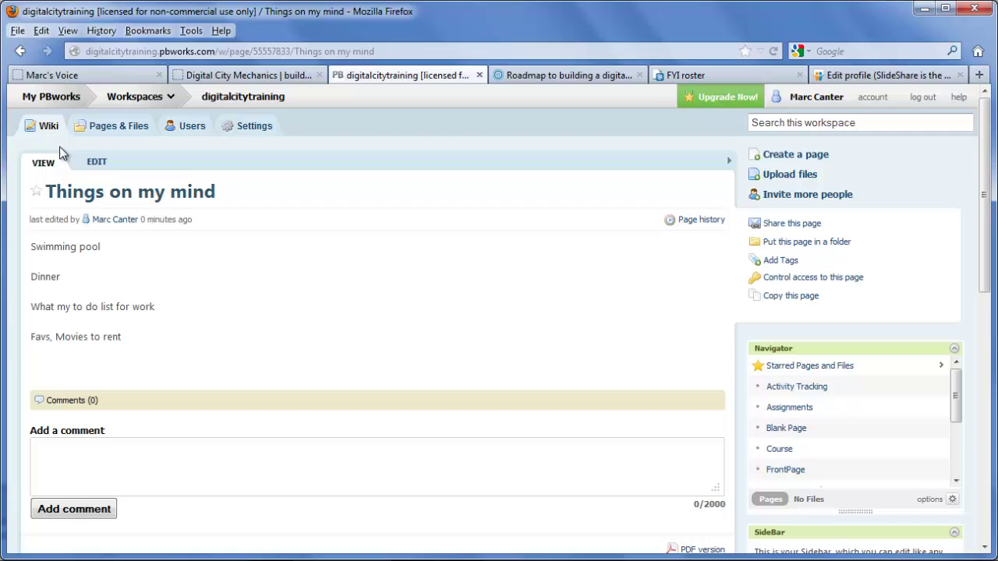
Step: Go back to FrontPage, recheck the Things on my mind page, then return to FrontPage
{"action": "left_click", "coordinate": [46, 125]}
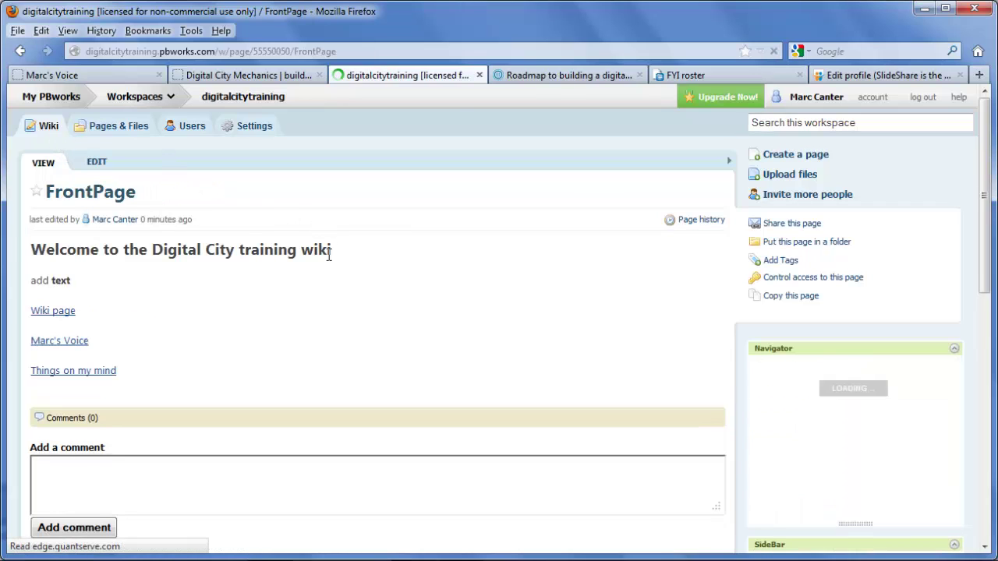
{"action": "left_click", "coordinate": [94, 374]}
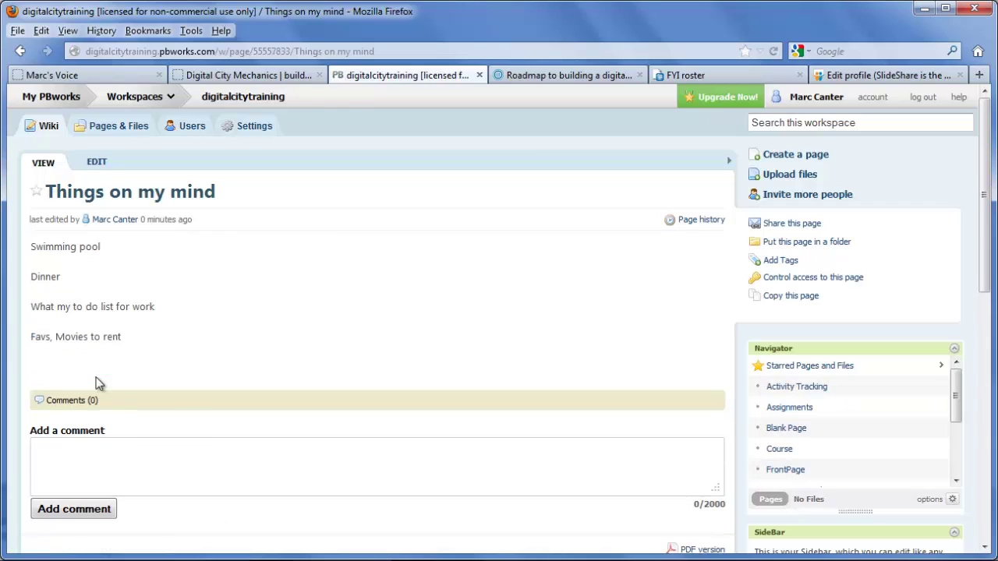
{"action": "left_click", "coordinate": [45, 131]}
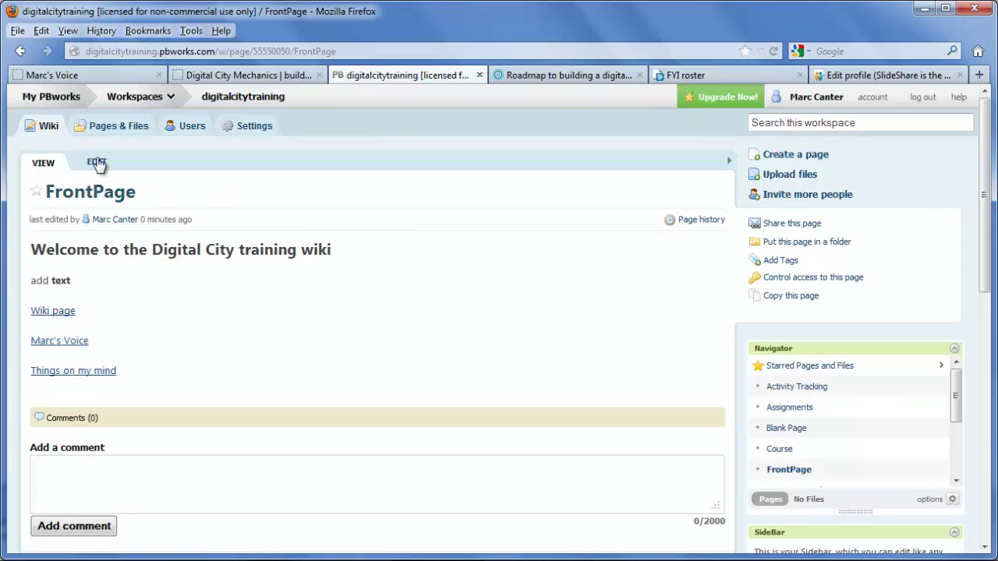
Step: Add a 'Meeting on Monday - Agenda' line under Things on my mind, linked to a new page, and save
{"action": "left_click", "coordinate": [98, 163]}
{"action": "left_click", "coordinate": [134, 383]}
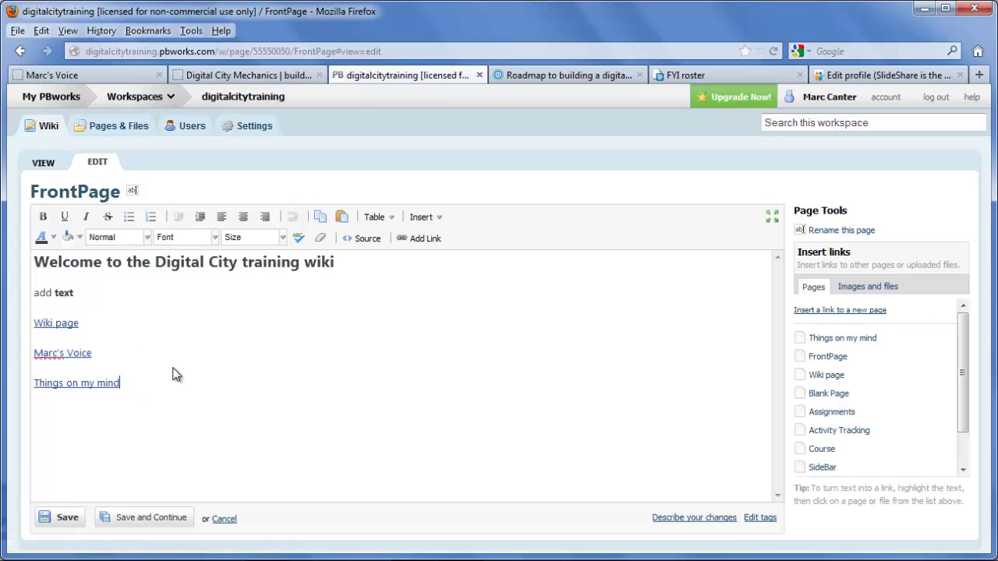
{"action": "type", "text": "Meeting on "}
{"action": "type", "text": "Monday"}
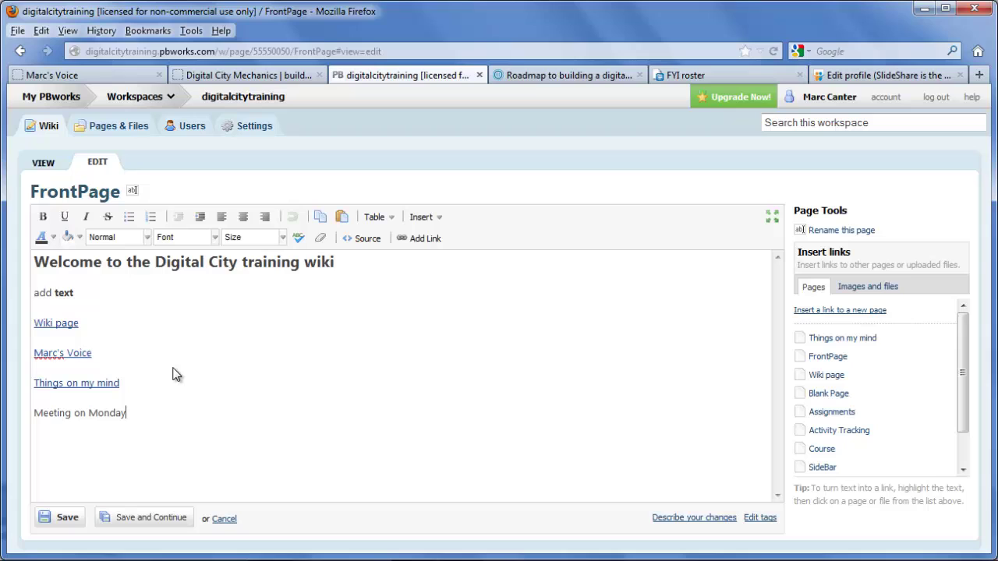
{"action": "type", "text": " - Agenda"}
{"action": "left_click_drag", "start_coordinate": [185, 423], "coordinate": [4, 424]}
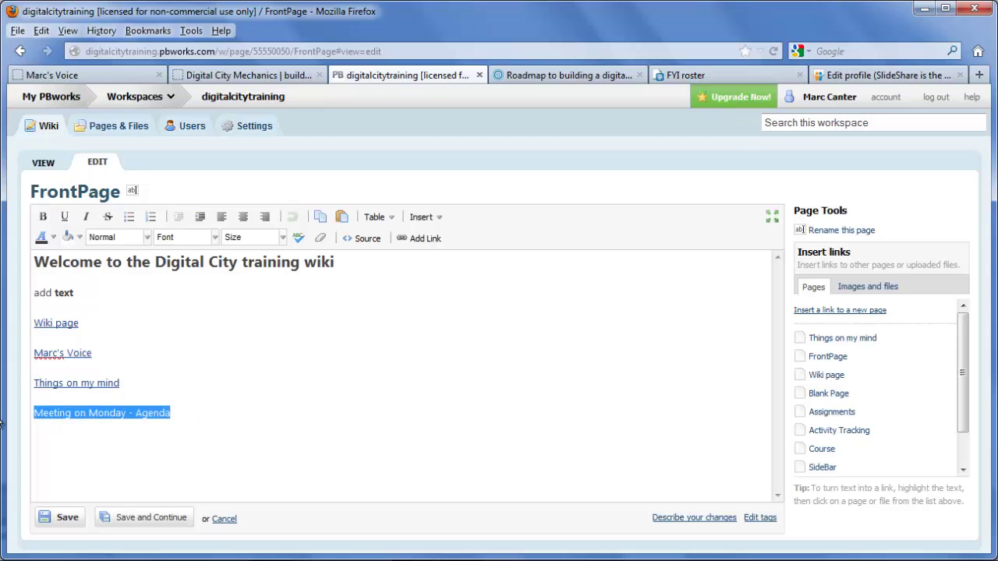
{"action": "left_click", "coordinate": [442, 238]}
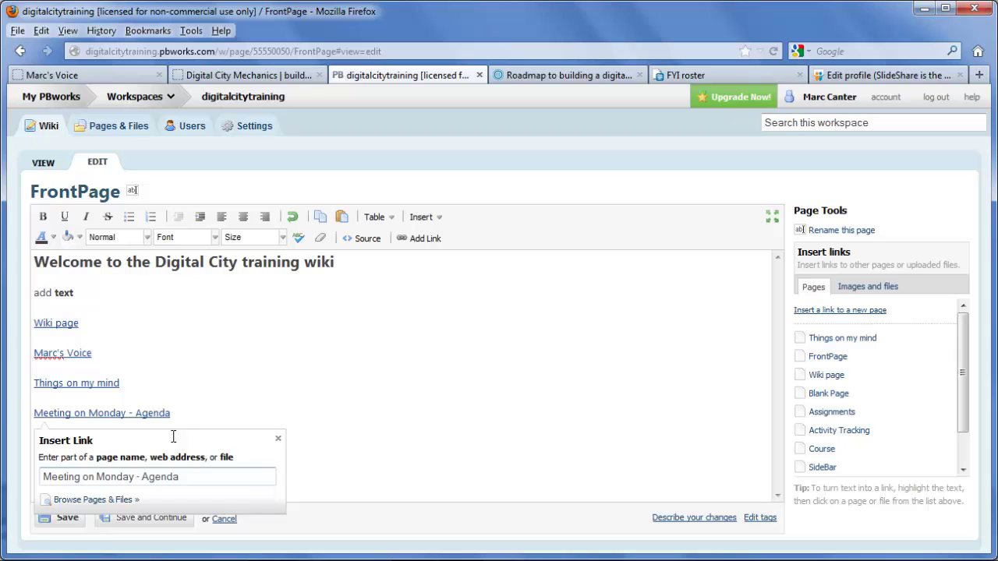
{"action": "left_click", "coordinate": [92, 500]}
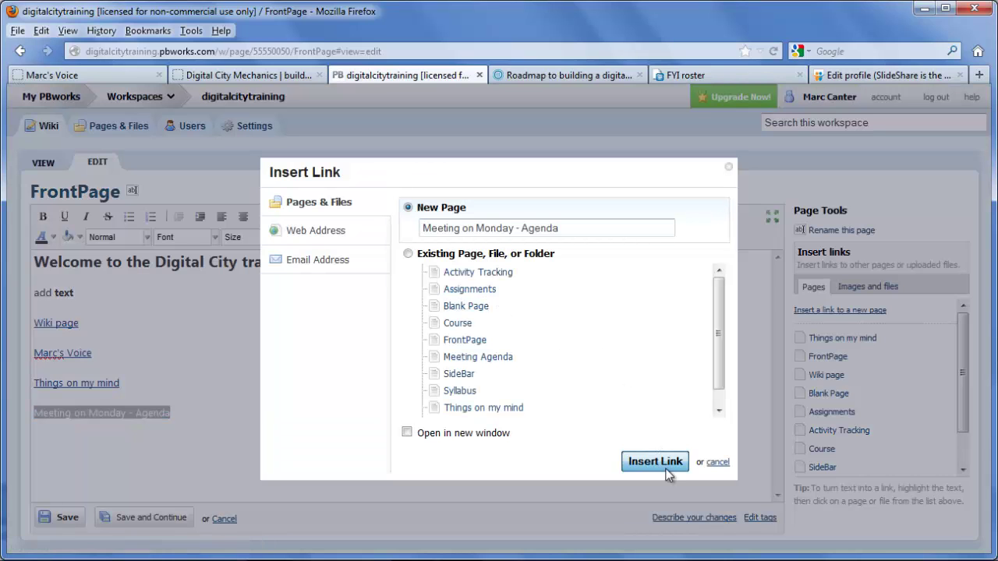
{"action": "left_click", "coordinate": [664, 466]}
{"action": "left_click", "coordinate": [124, 466]}
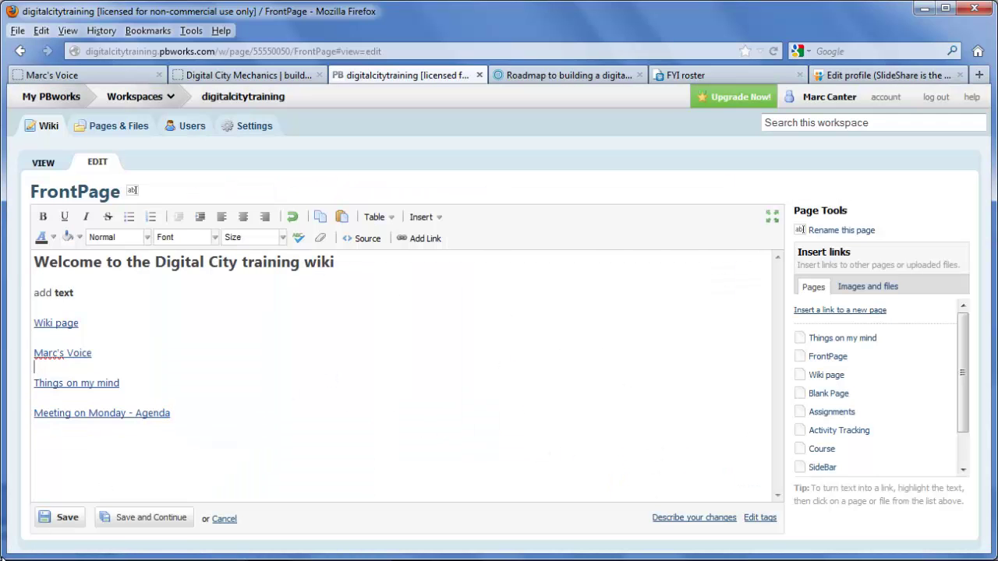
{"action": "left_click", "coordinate": [67, 517]}
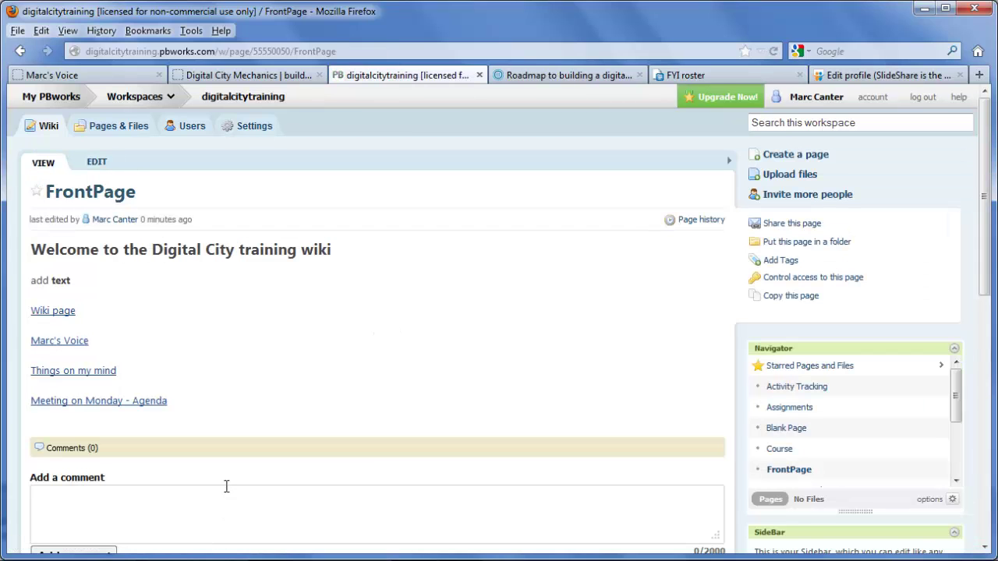
Step: Create the Meeting on Monday - Agenda page with 9:00, 10:00 and 11:00 lines, save, and return to the wiki
{"action": "left_click", "coordinate": [114, 404]}
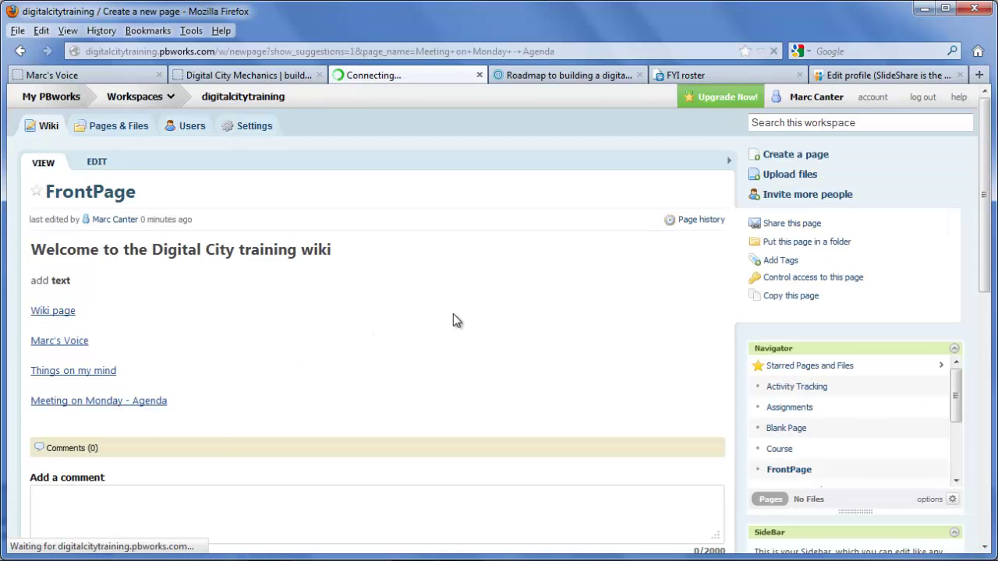
{"action": "left_click", "coordinate": [305, 339]}
{"action": "type", "text": "9:00 we"}
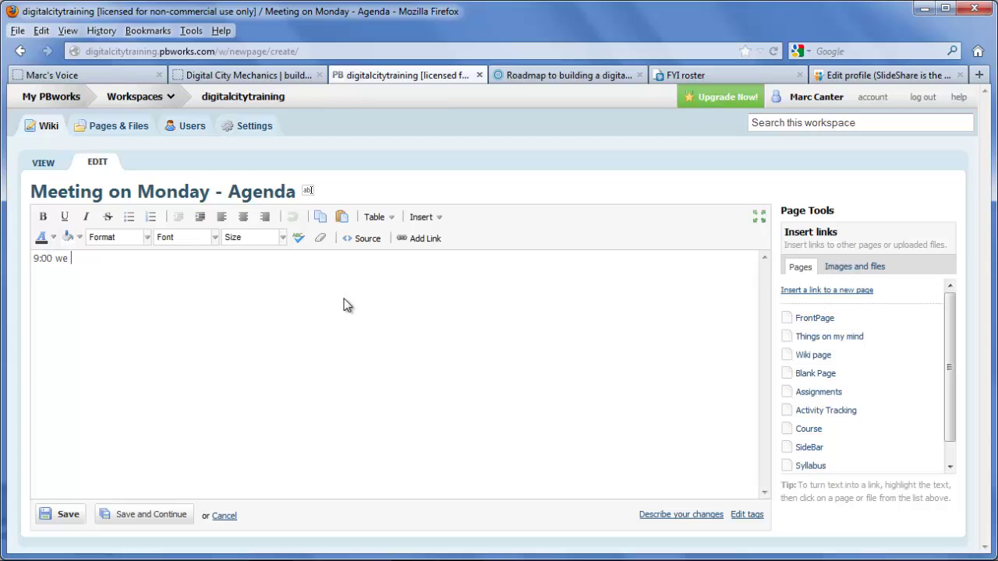
{"action": "type", "text": "do this"}
{"action": "key", "text": "Return"}
{"action": "type", "text": "00 we "}
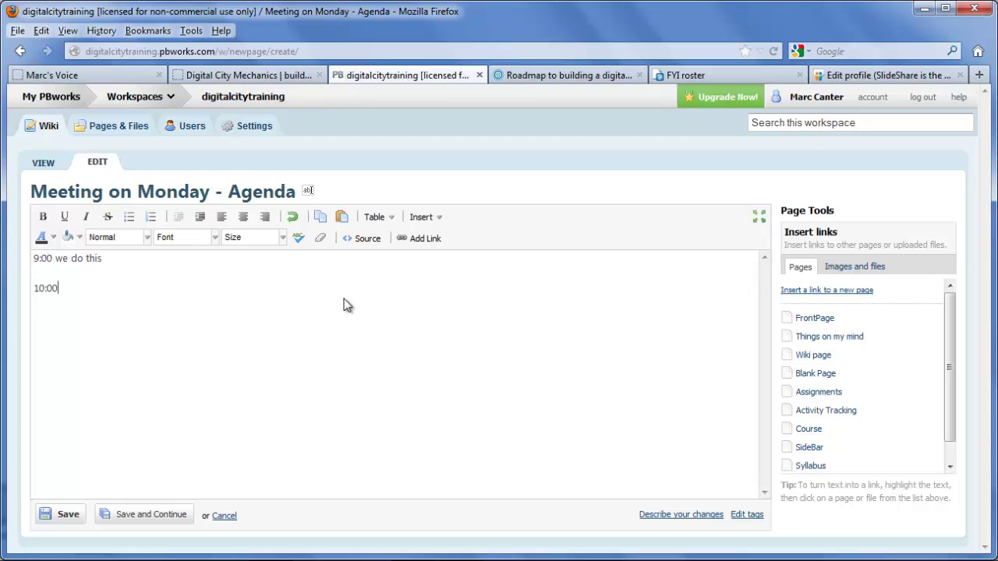
{"action": "type", "text": "hope t"}
{"action": "type", "text": "o do THAT"}
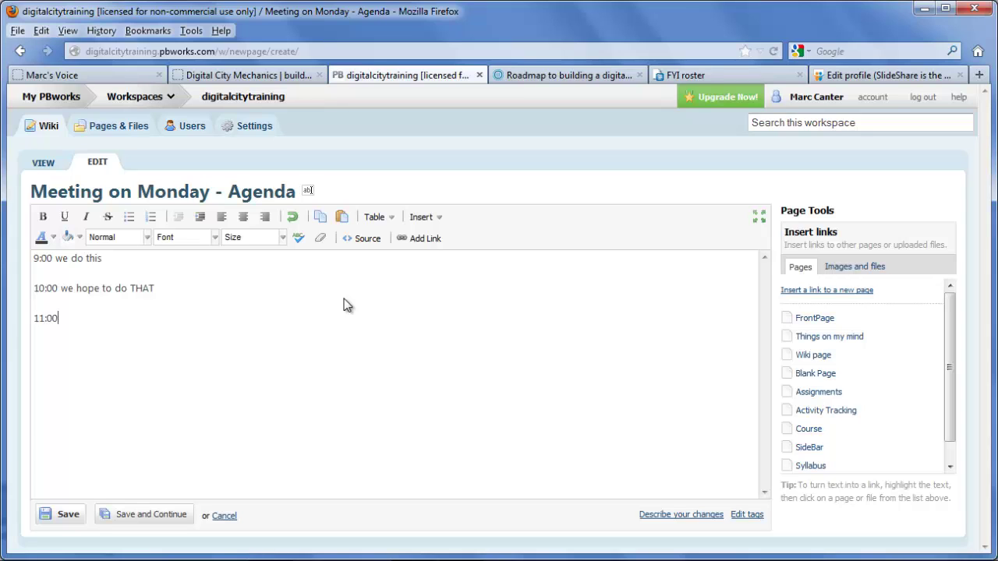
{"action": "left_click", "coordinate": [62, 514]}
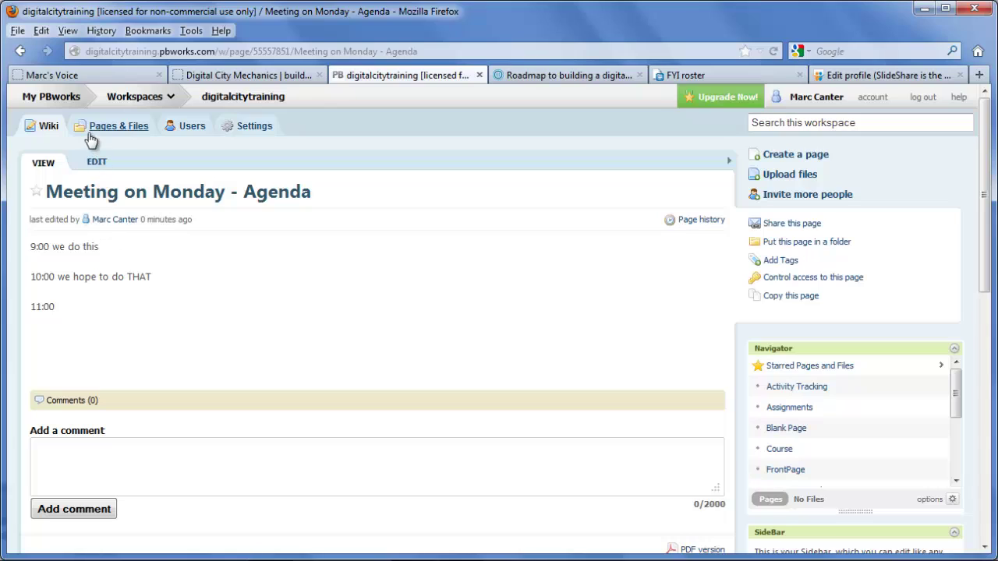
{"action": "left_click", "coordinate": [44, 127]}
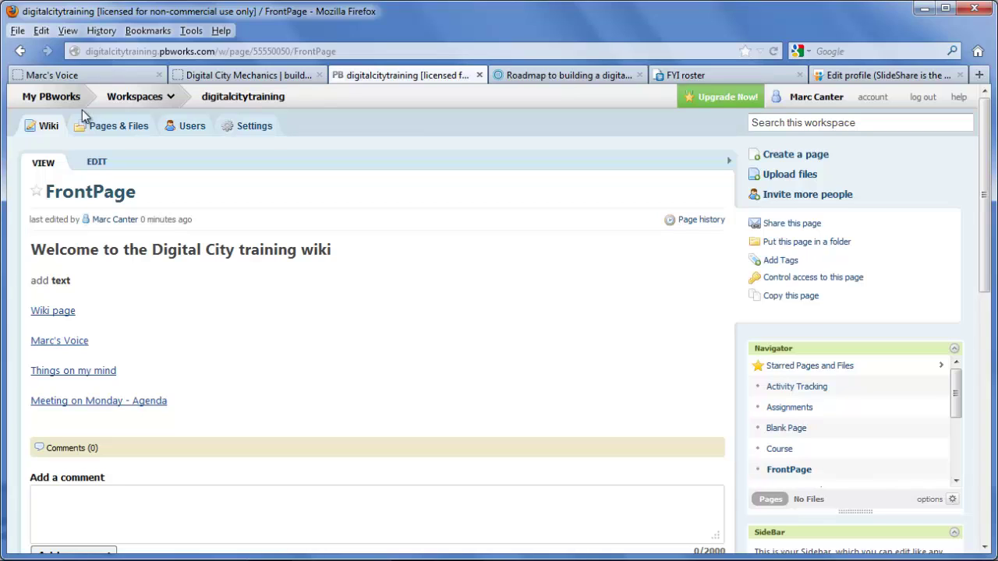
Step: Edit the Meeting on Monday - Agenda page and complete the 11:00 line as 'discuss - Facebook'
{"action": "left_click", "coordinate": [109, 407]}
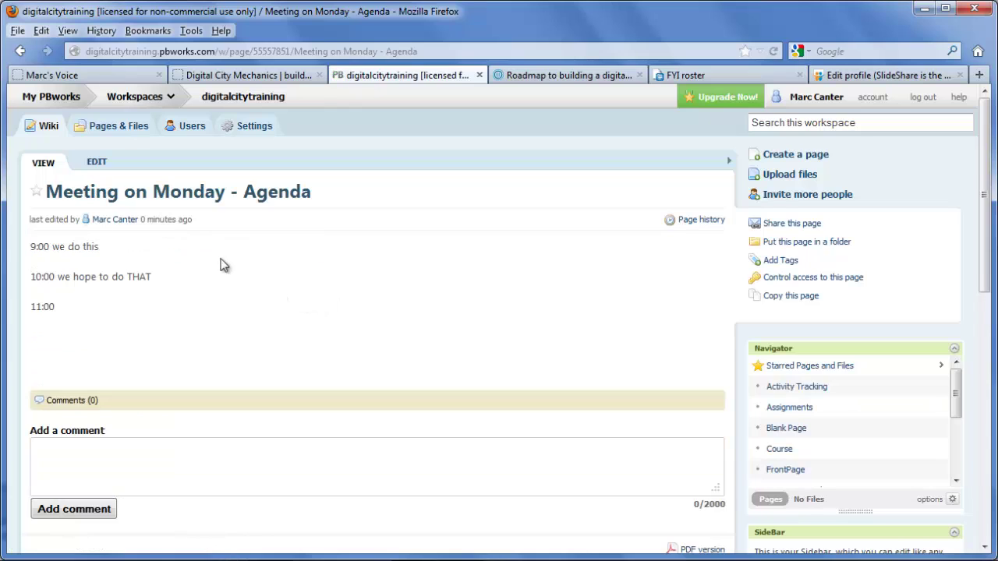
{"action": "left_click", "coordinate": [97, 165]}
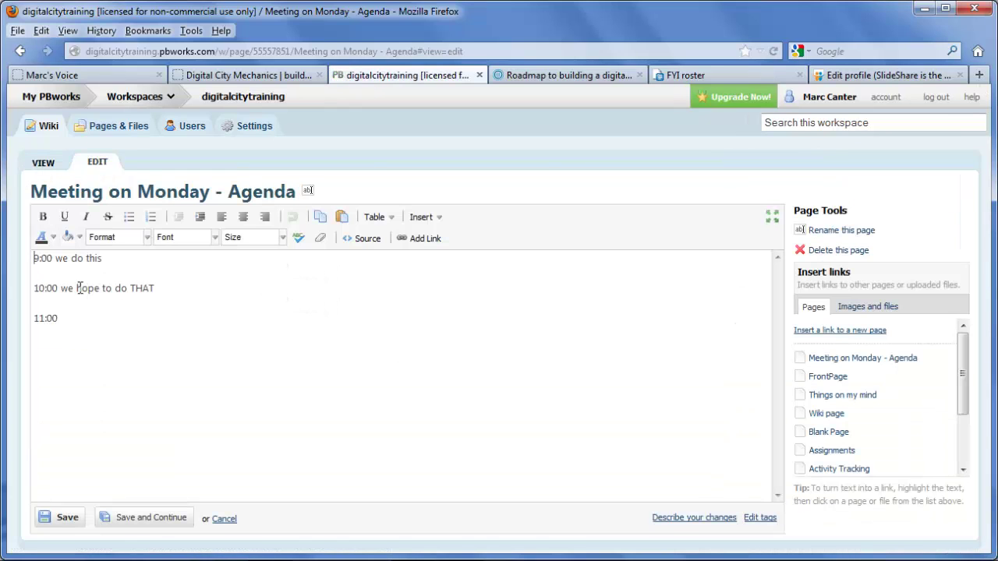
{"action": "left_click", "coordinate": [70, 321]}
{"action": "type", "text": "uss - Fac"}
{"action": "type", "text": "ebook"}
{"action": "double_click", "coordinate": [113, 318]}
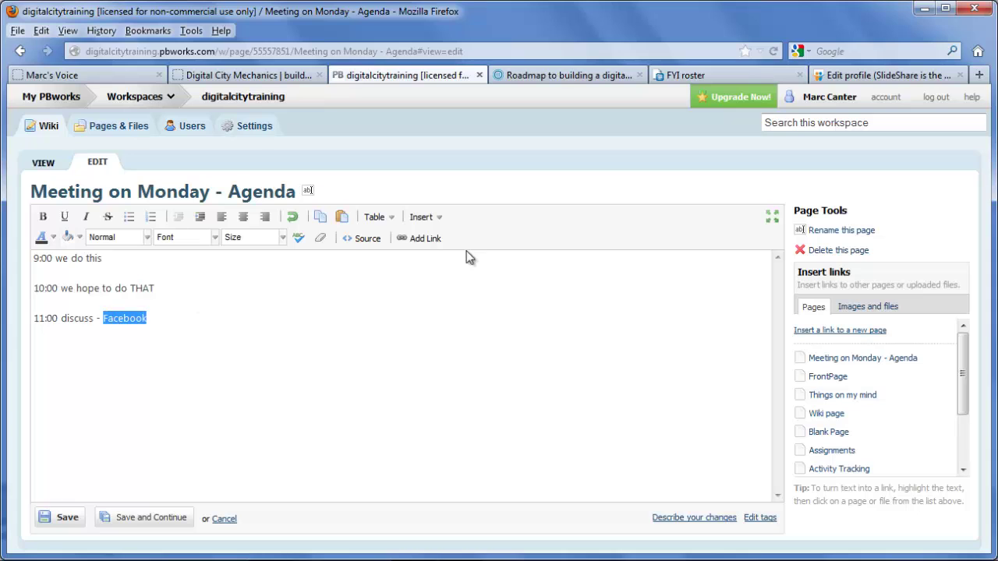
{"action": "left_click", "coordinate": [431, 239]}
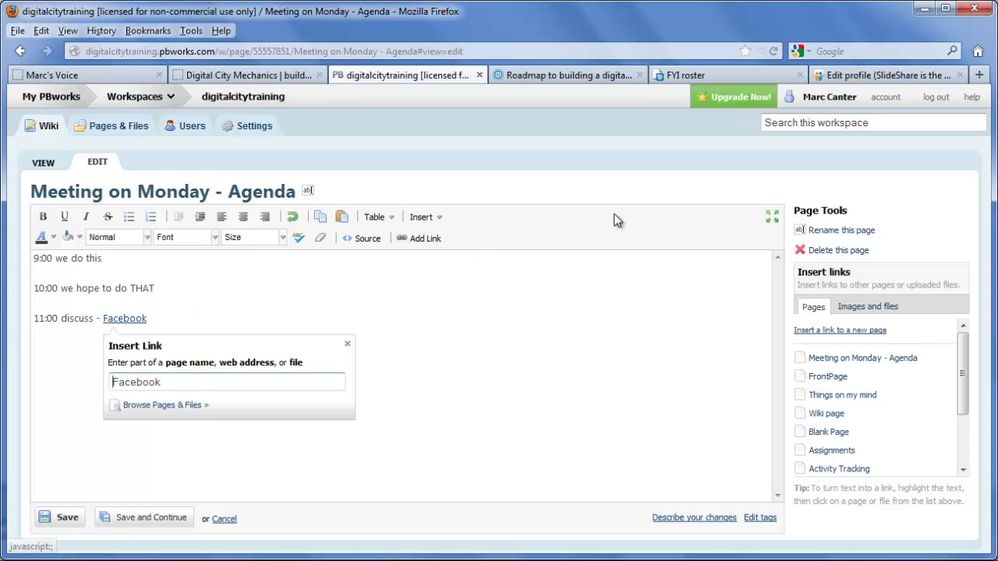
{"action": "left_click", "coordinate": [193, 405]}
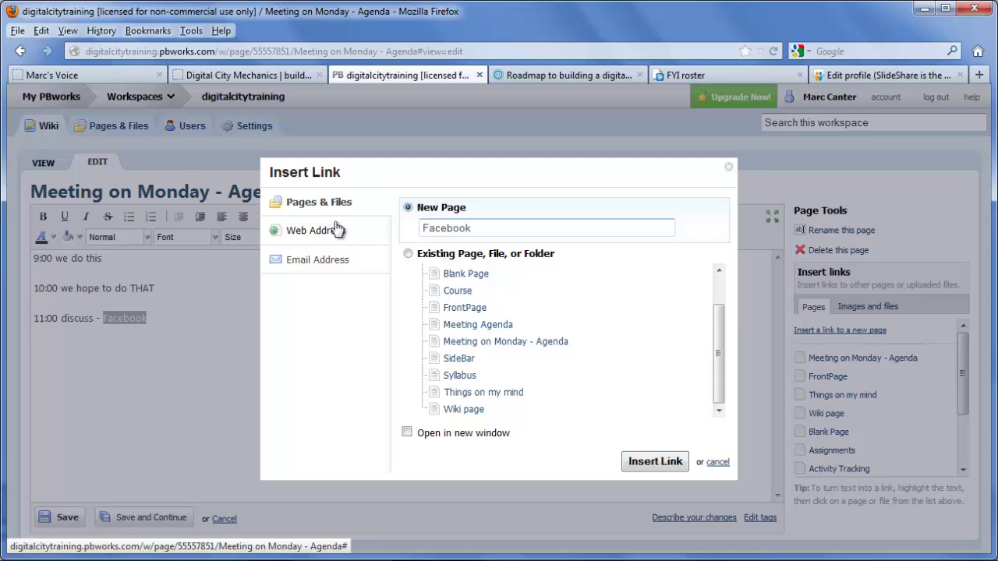
{"action": "left_click", "coordinate": [327, 230]}
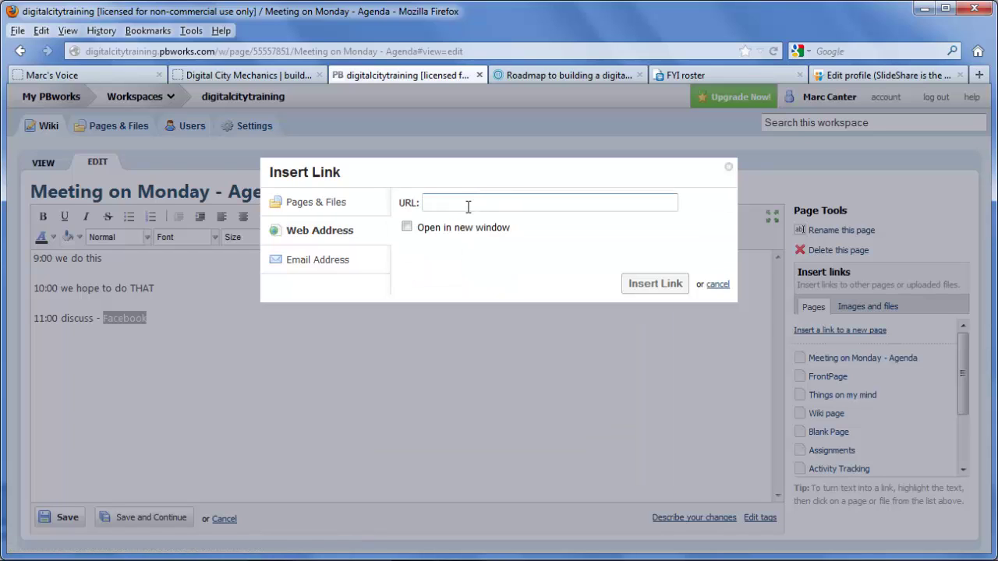
{"action": "type", "text": "http://"}
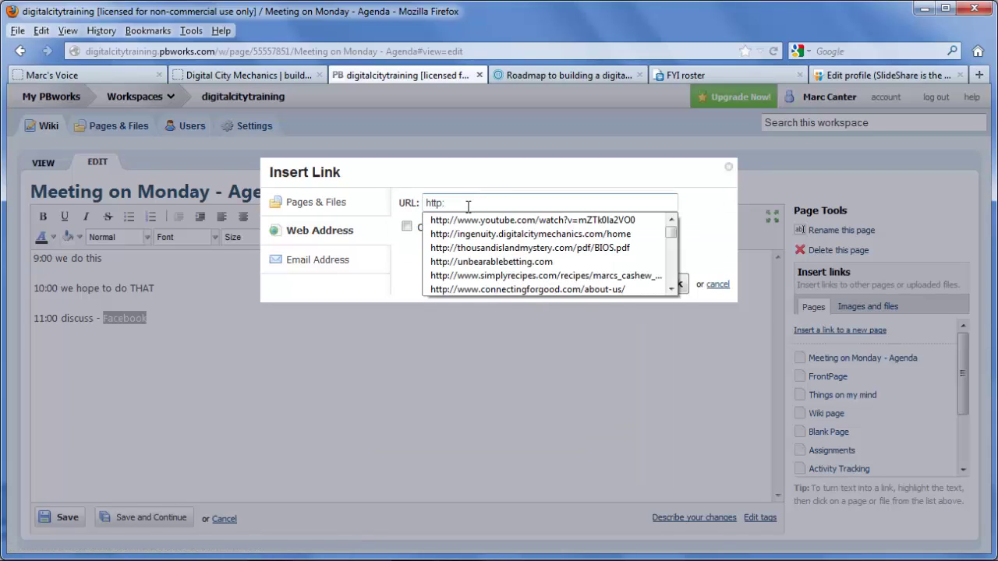
{"action": "type", "text": "faceboo"}
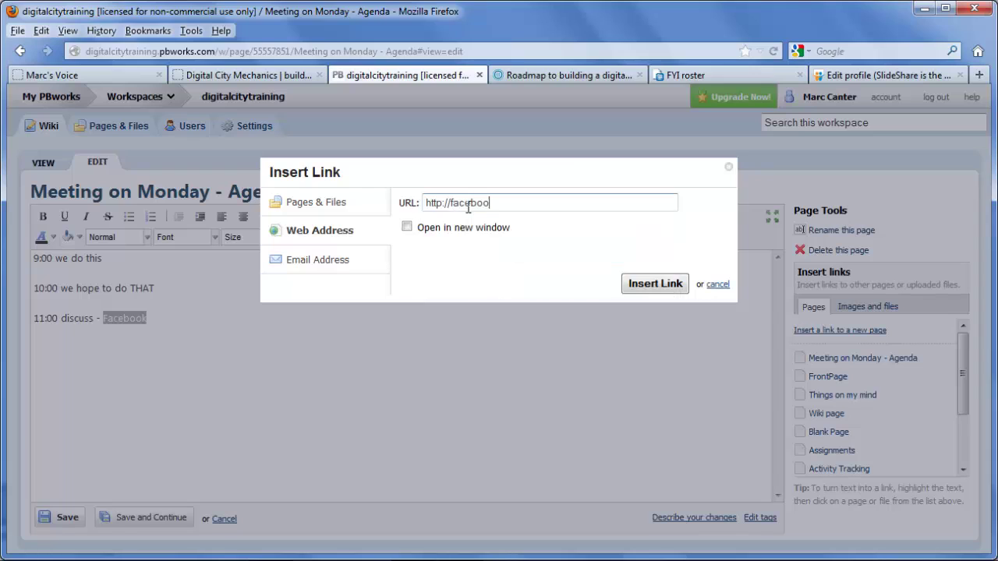
{"action": "type", "text": "k.com"}
{"action": "left_click", "coordinate": [406, 226]}
{"action": "left_click", "coordinate": [668, 283]}
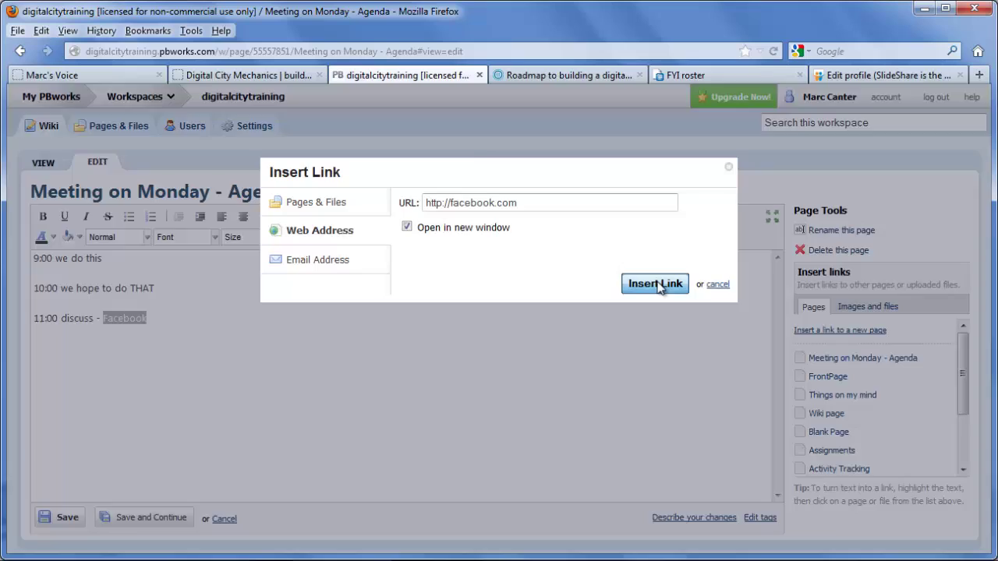
{"action": "left_click", "coordinate": [67, 518]}
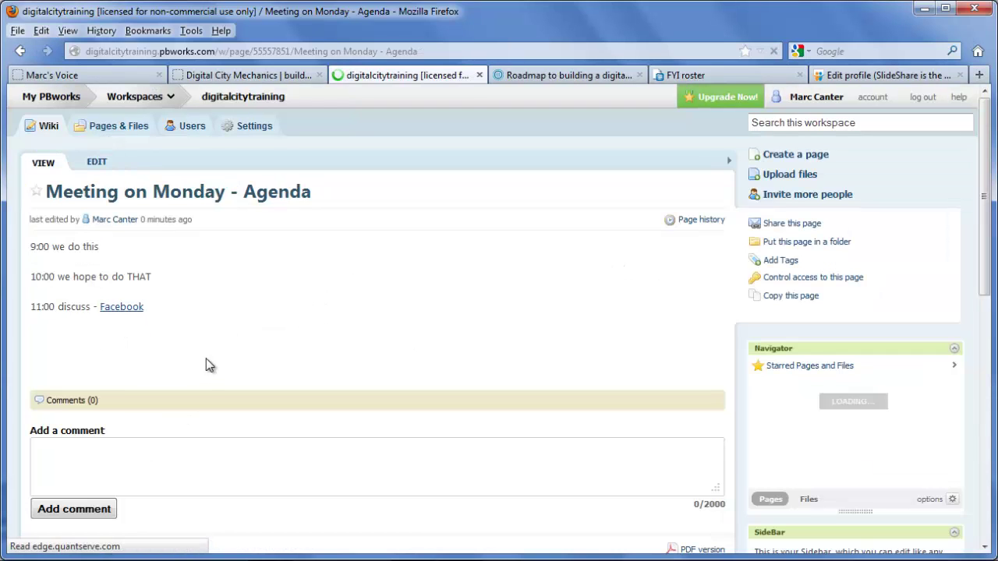
Step: Test the agenda's Facebook link in a new tab, then close that tab
{"action": "left_click", "coordinate": [129, 310]}
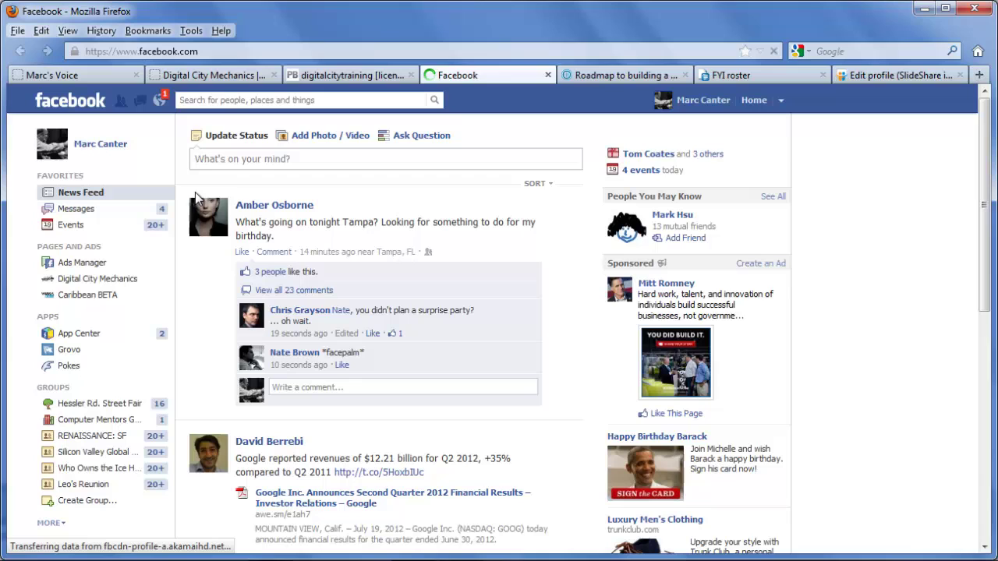
{"action": "left_click", "coordinate": [548, 75]}
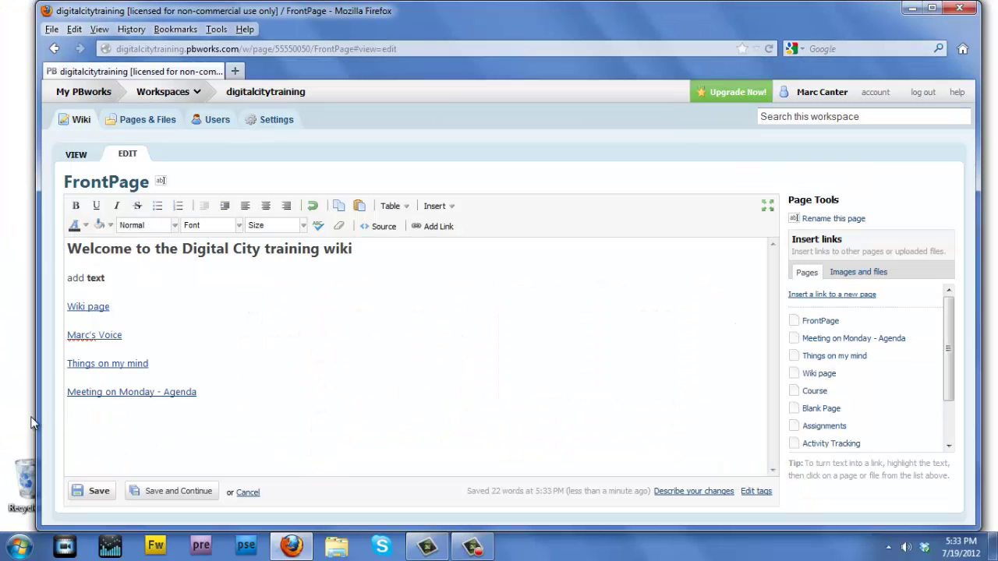
Step: Add a 'Wiki is a thinking tool' FrontPage line linked to a new page, save, and follow the link
{"action": "type", "text": "Wiki is a thinking tool"}
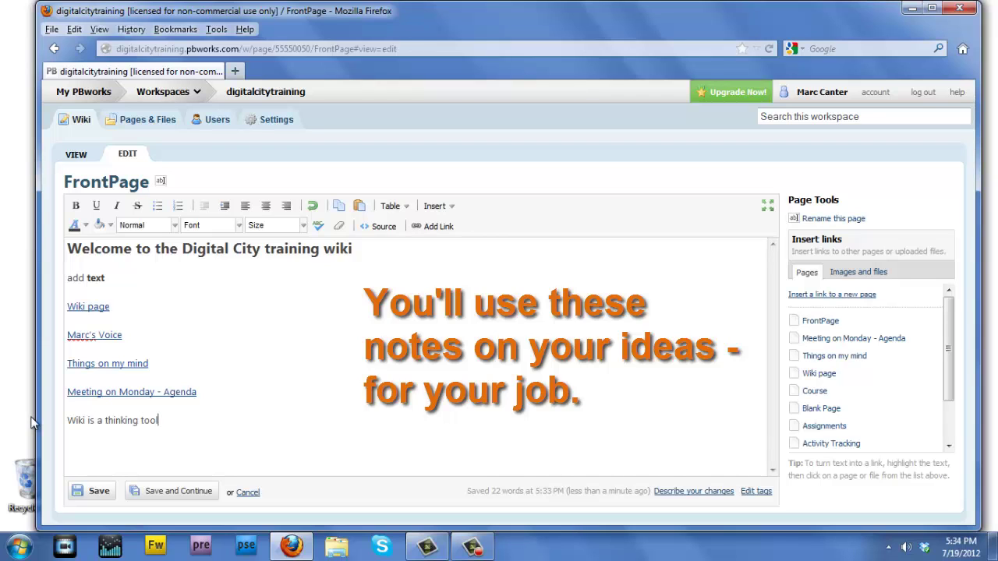
{"action": "left_click_drag", "start_coordinate": [158, 421], "coordinate": [60, 419]}
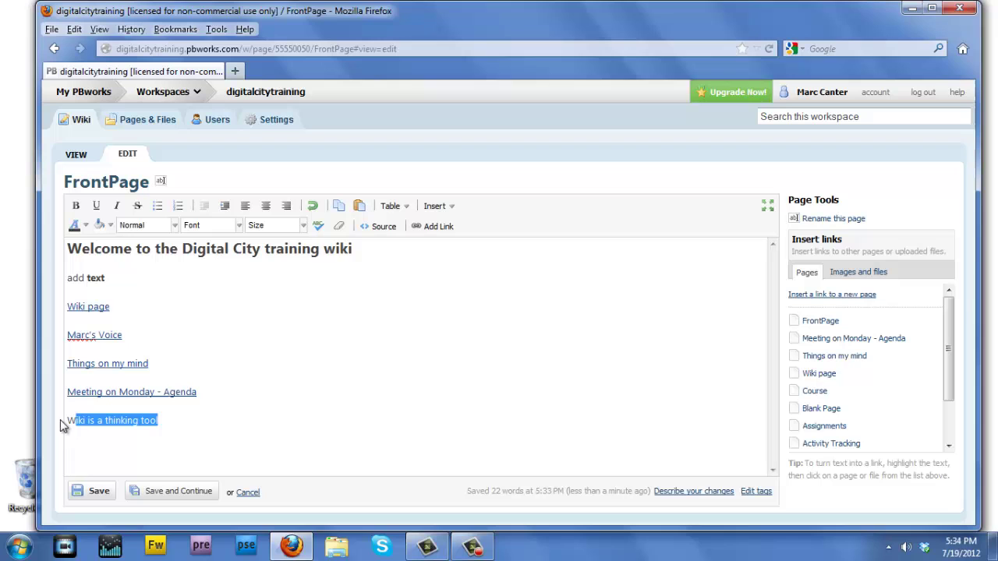
{"action": "left_click", "coordinate": [438, 226]}
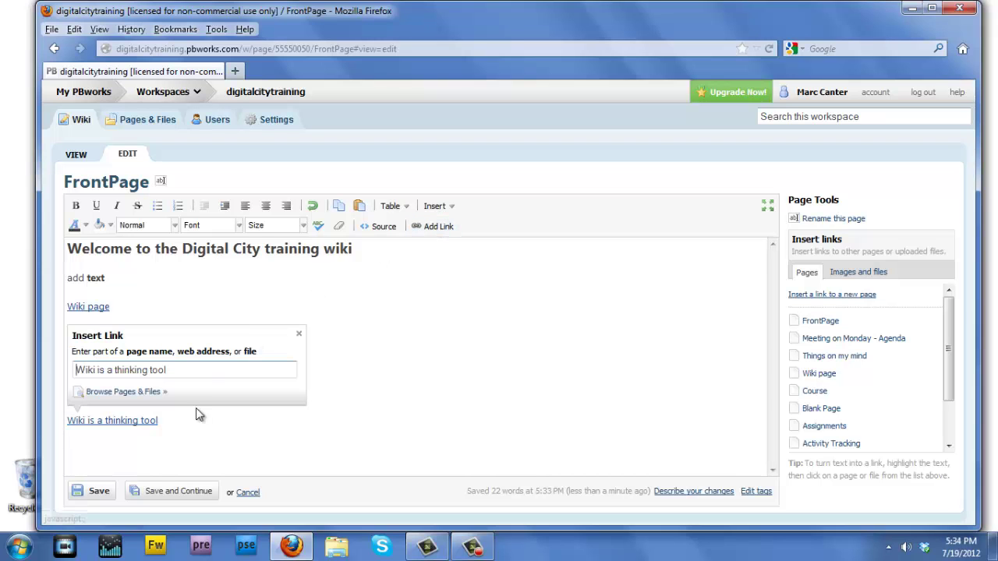
{"action": "left_click", "coordinate": [128, 393]}
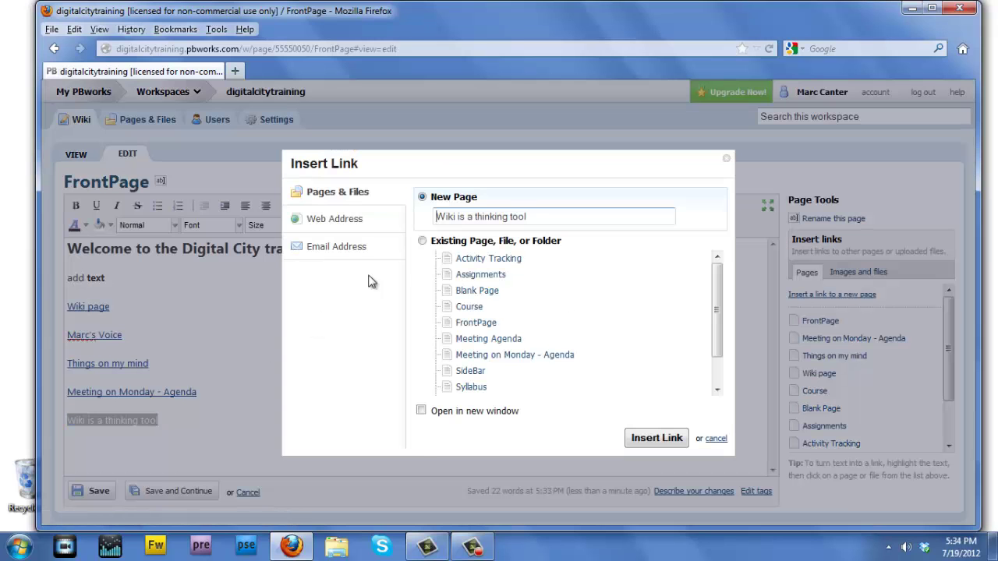
{"action": "left_click", "coordinate": [654, 439]}
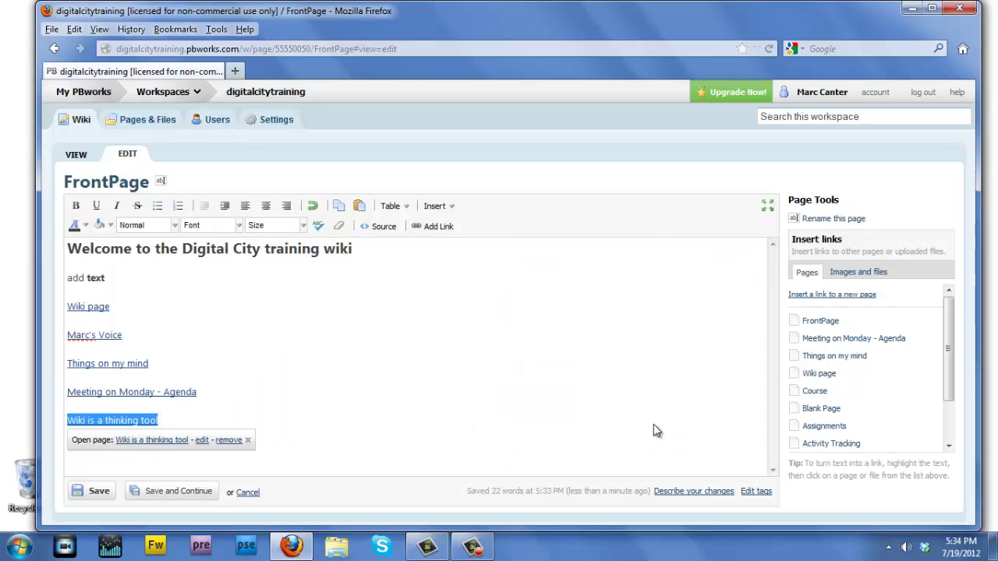
{"action": "left_click", "coordinate": [101, 491]}
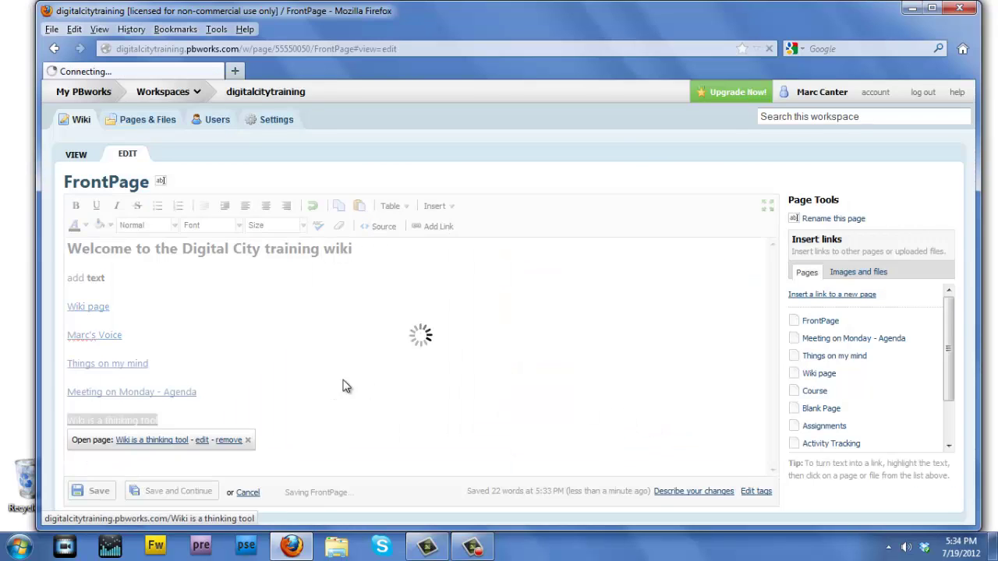
{"action": "left_click", "coordinate": [140, 409]}
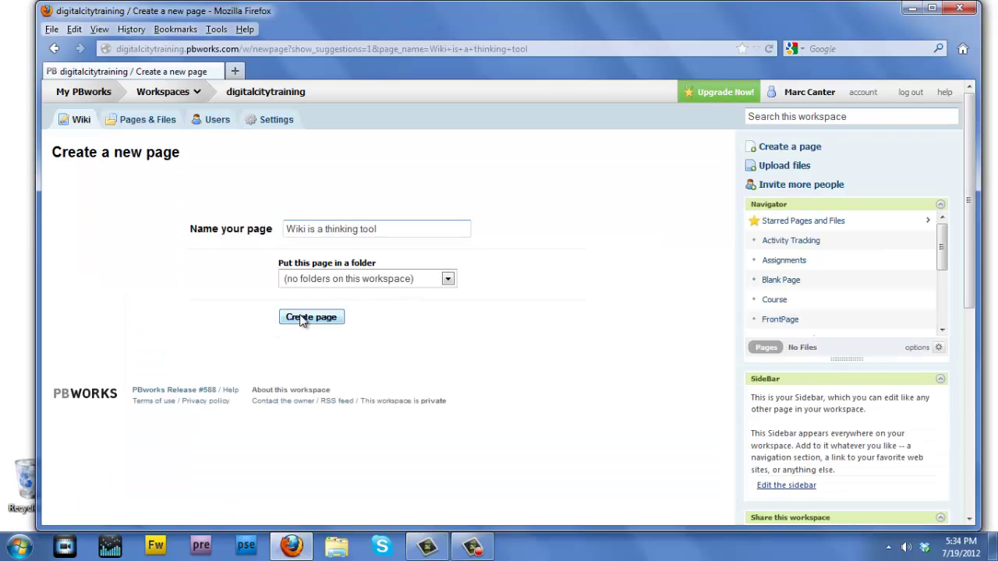
Step: Create the Wiki is a thinking tool page and capitalize 'meetings' to 'Meetings'
{"action": "left_click", "coordinate": [302, 319]}
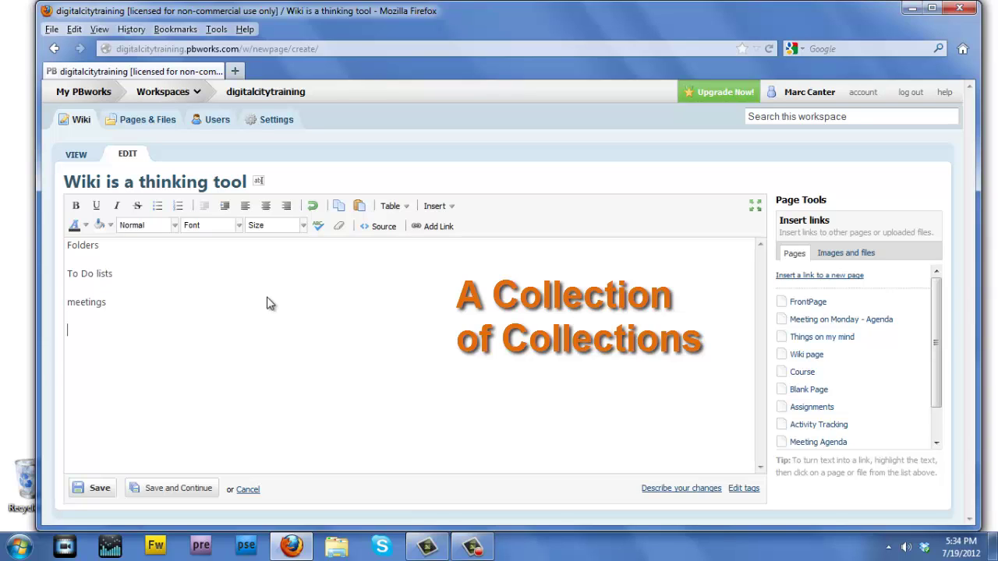
{"action": "left_click", "coordinate": [76, 297]}
{"action": "key", "text": "BackSpace"}
{"action": "type", "text": "M"}
Step: Turn Folders, To Do lists and Meetings into links to new wiki pages
{"action": "double_click", "coordinate": [85, 245]}
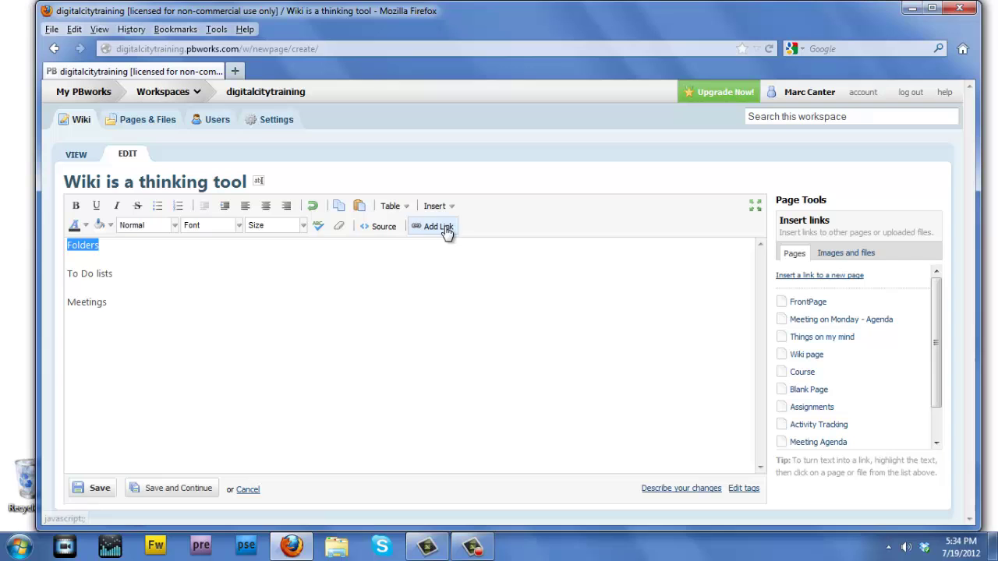
{"action": "left_click", "coordinate": [441, 227]}
{"action": "left_click", "coordinate": [155, 327]}
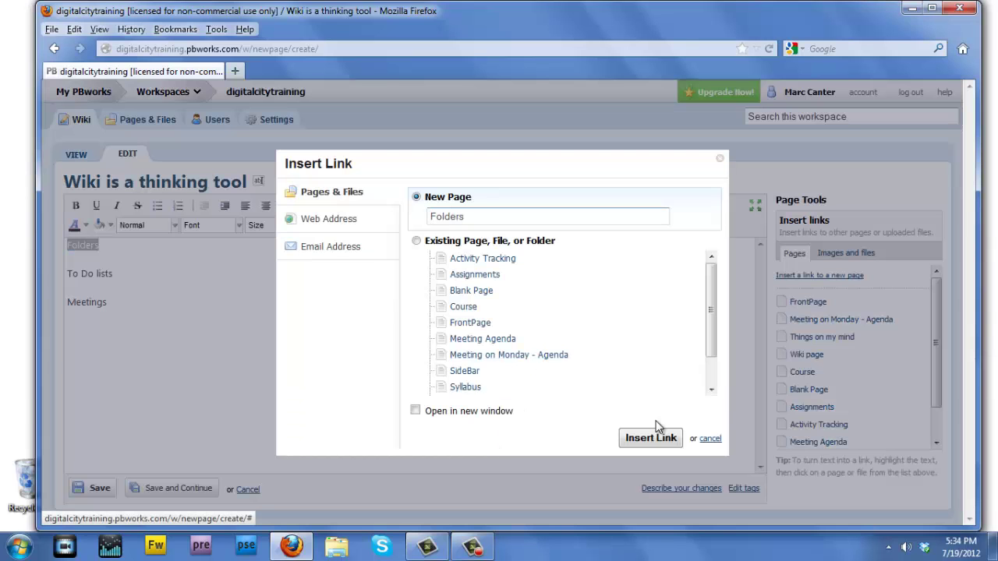
{"action": "left_click", "coordinate": [651, 437]}
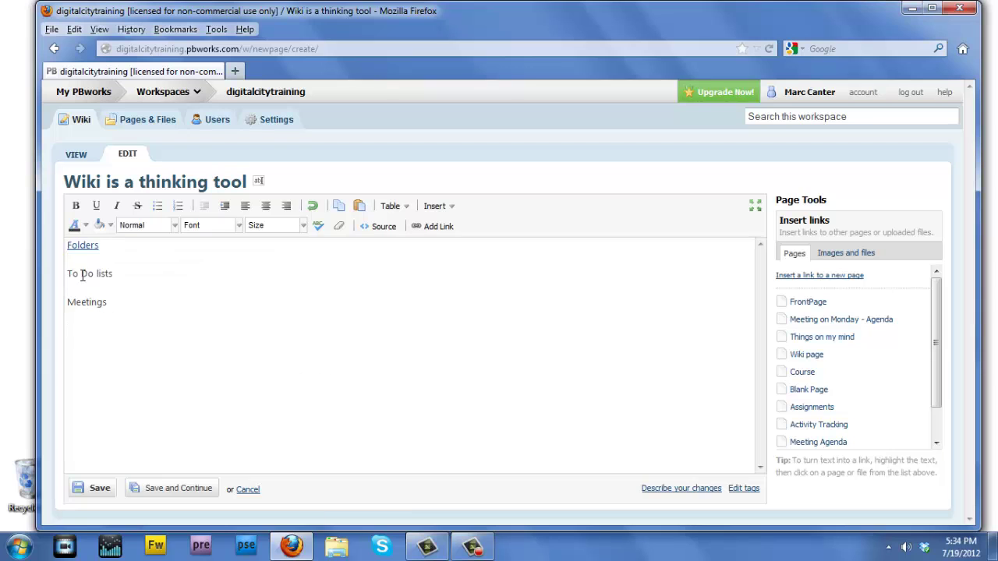
{"action": "left_click_drag", "start_coordinate": [68, 274], "coordinate": [112, 274]}
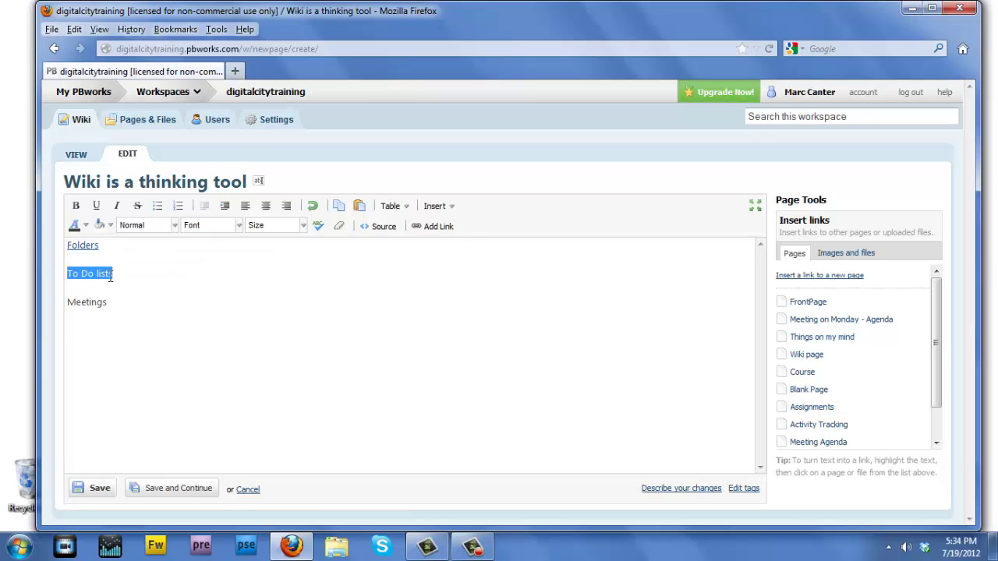
{"action": "left_click", "coordinate": [444, 227]}
{"action": "left_click", "coordinate": [145, 356]}
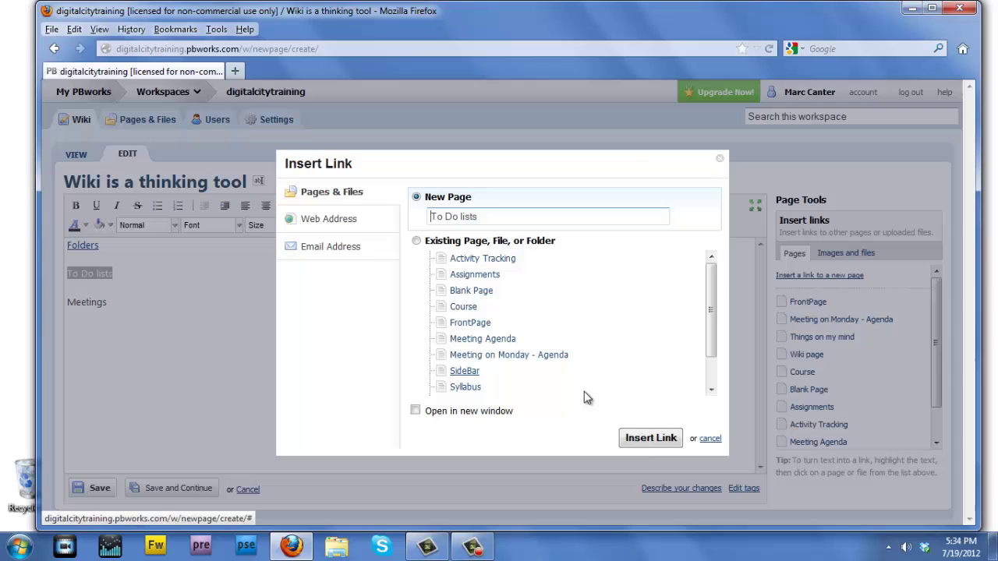
{"action": "left_click", "coordinate": [623, 438]}
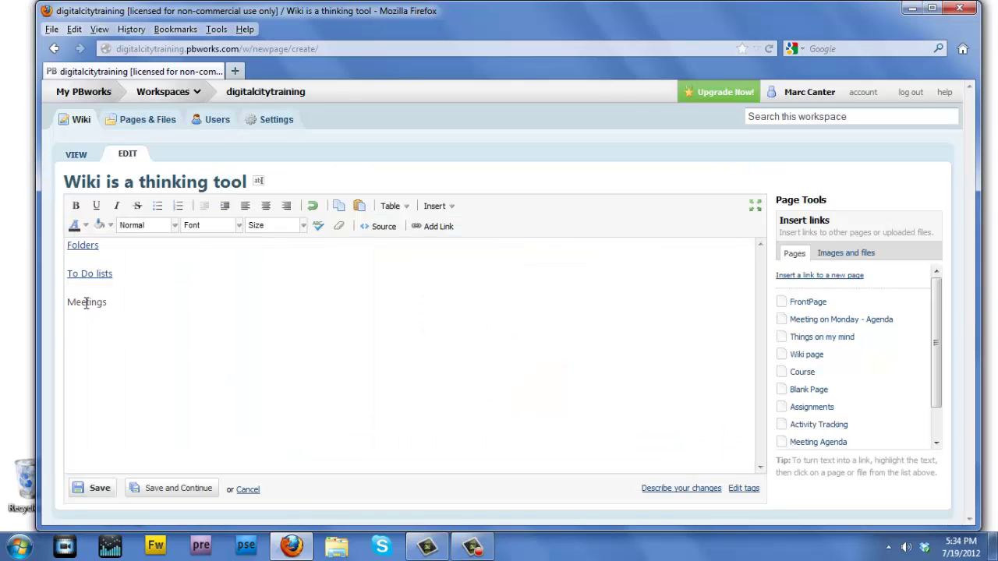
{"action": "double_click", "coordinate": [86, 302]}
{"action": "left_click", "coordinate": [434, 227]}
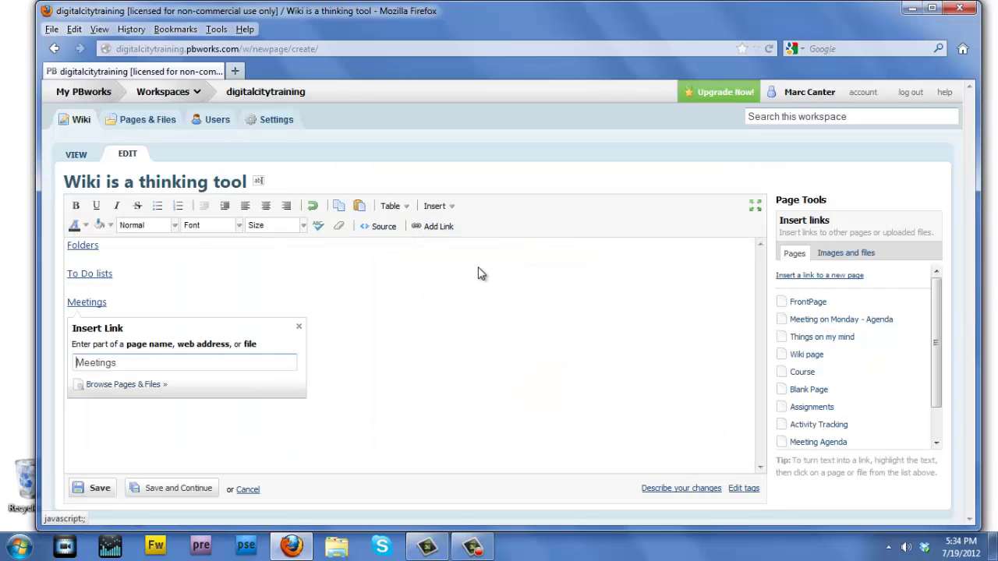
{"action": "left_click", "coordinate": [154, 384]}
{"action": "left_click", "coordinate": [626, 432]}
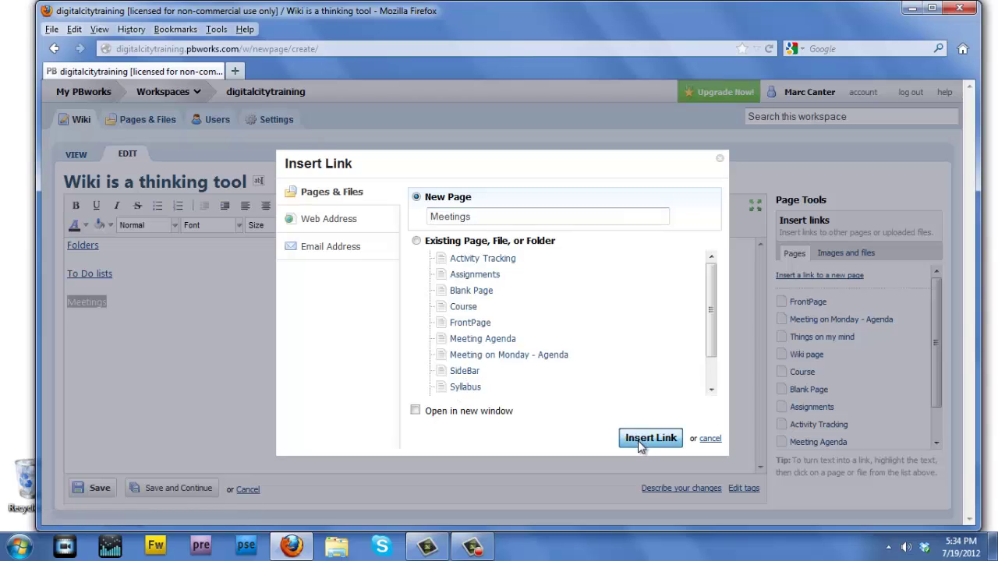
{"action": "left_click", "coordinate": [138, 397]}
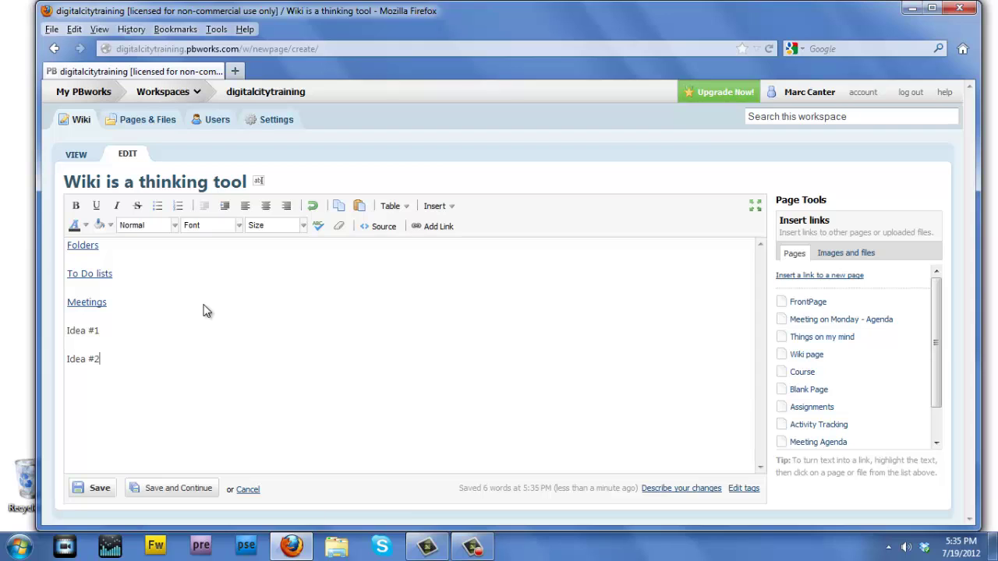
Step: Link Idea #1 to a new Idea 1 page and save the Wiki is a thinking tool page
{"action": "left_click_drag", "start_coordinate": [110, 331], "coordinate": [48, 330]}
{"action": "left_click", "coordinate": [454, 226]}
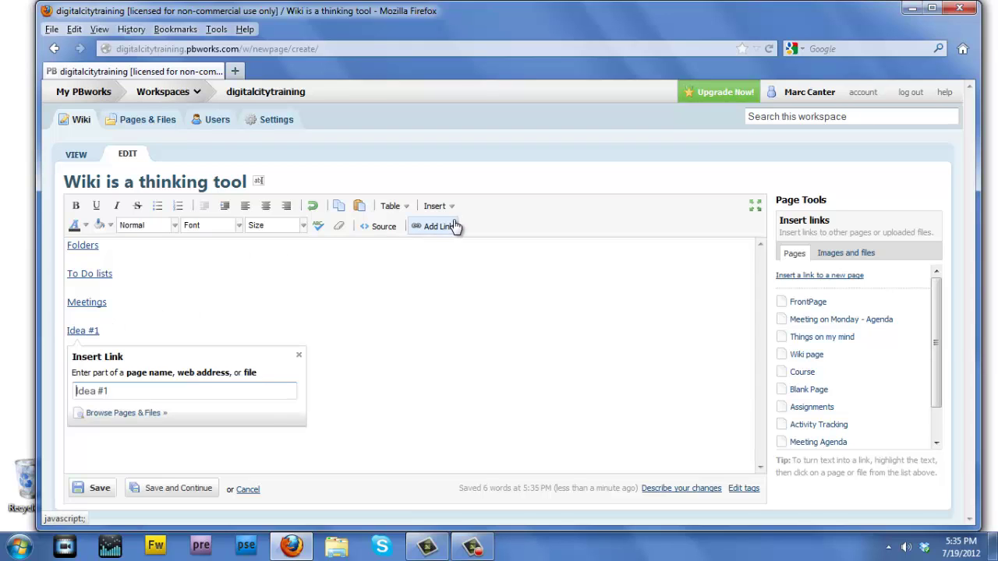
{"action": "left_click", "coordinate": [138, 412]}
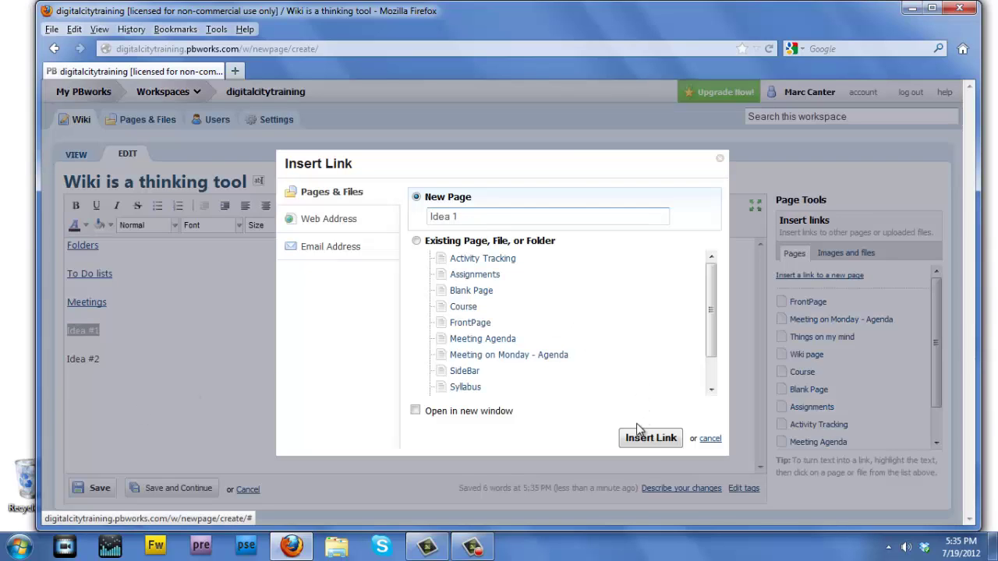
{"action": "left_click", "coordinate": [640, 438]}
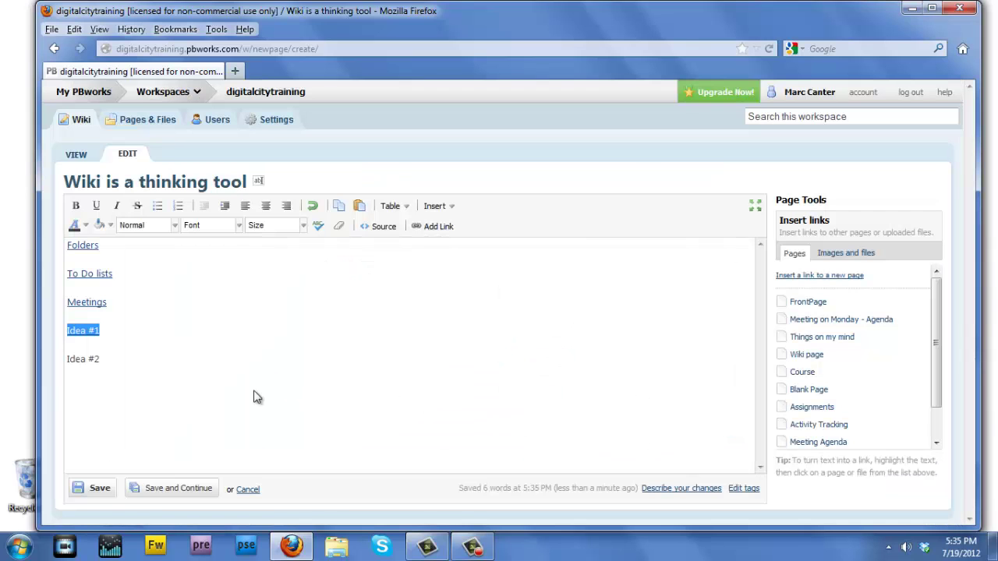
{"action": "left_click", "coordinate": [98, 491]}
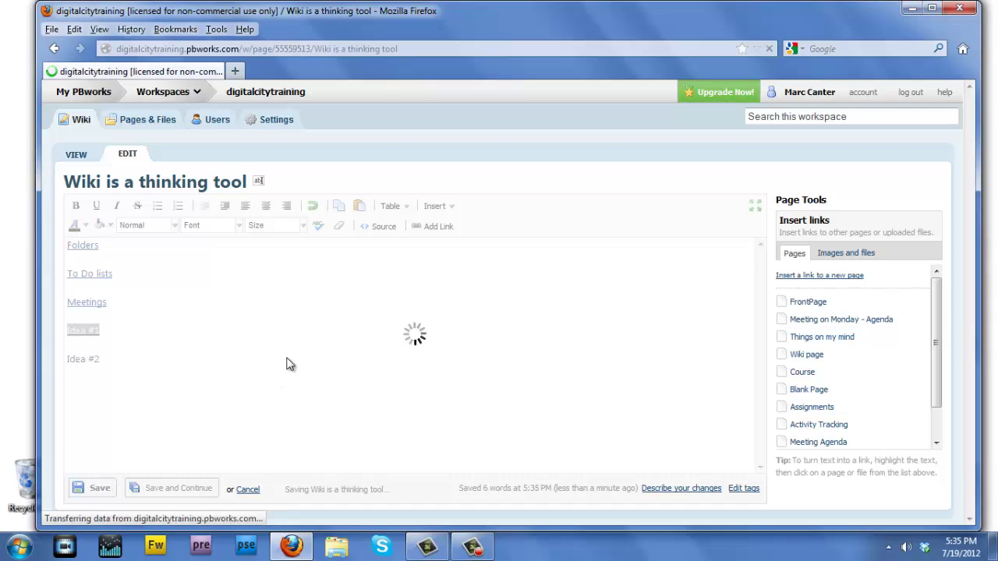
Step: Create the Idea 1 page with 'These are some notes for a script to a Baseball Movie' and save
{"action": "left_click", "coordinate": [79, 321]}
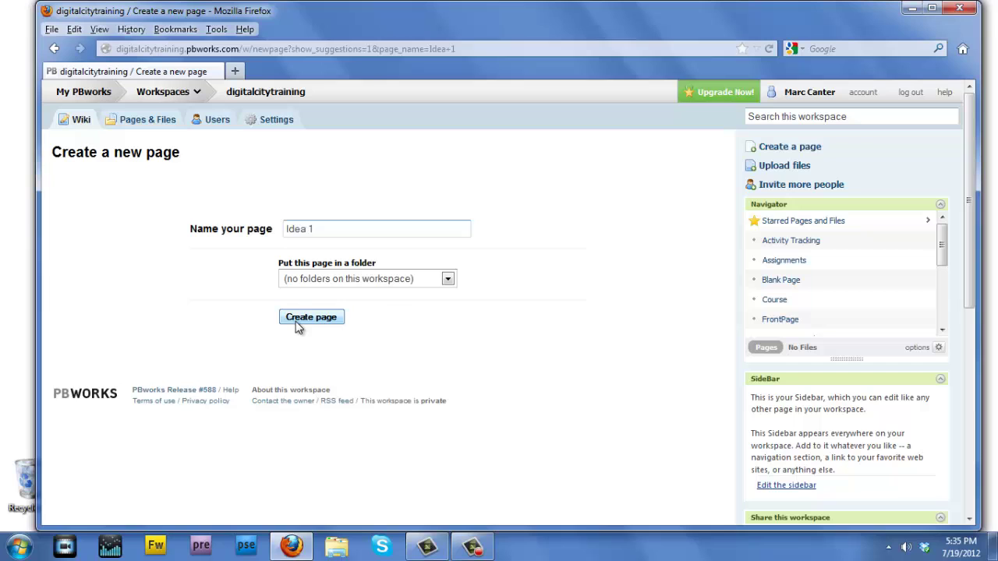
{"action": "left_click", "coordinate": [300, 320]}
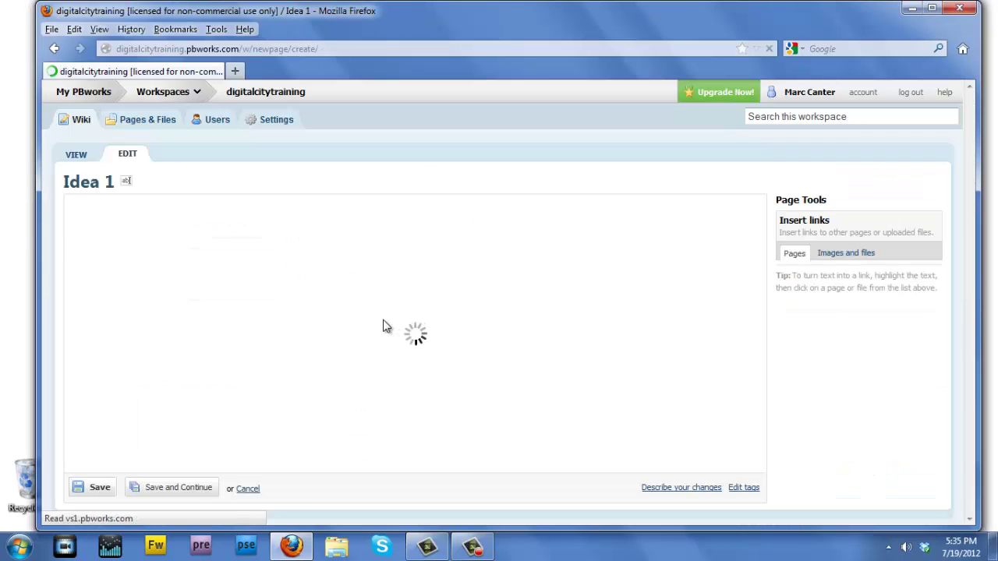
{"action": "type", "text": "These are some notes fo"}
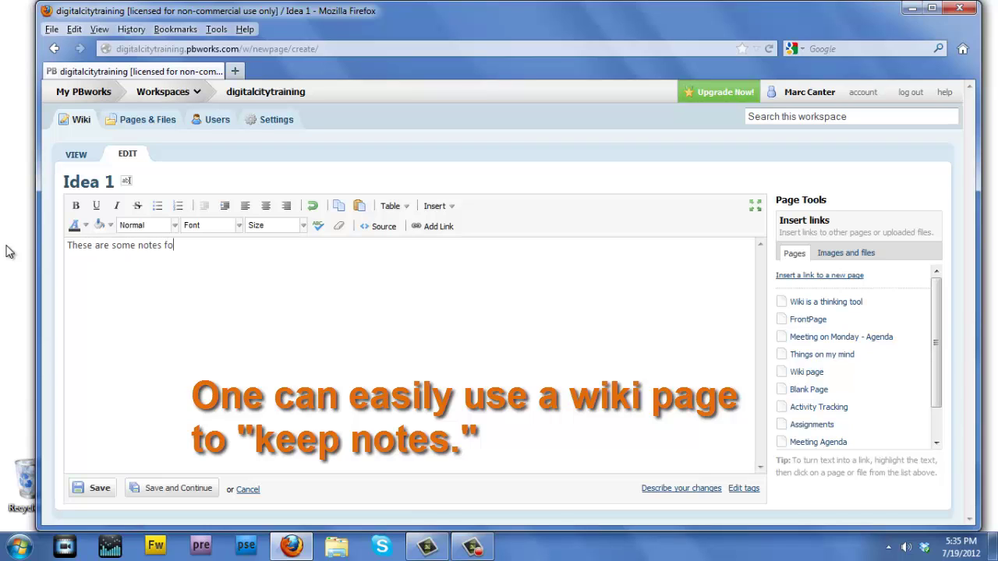
{"action": "type", "text": "r a script to a Baseball Movie"}
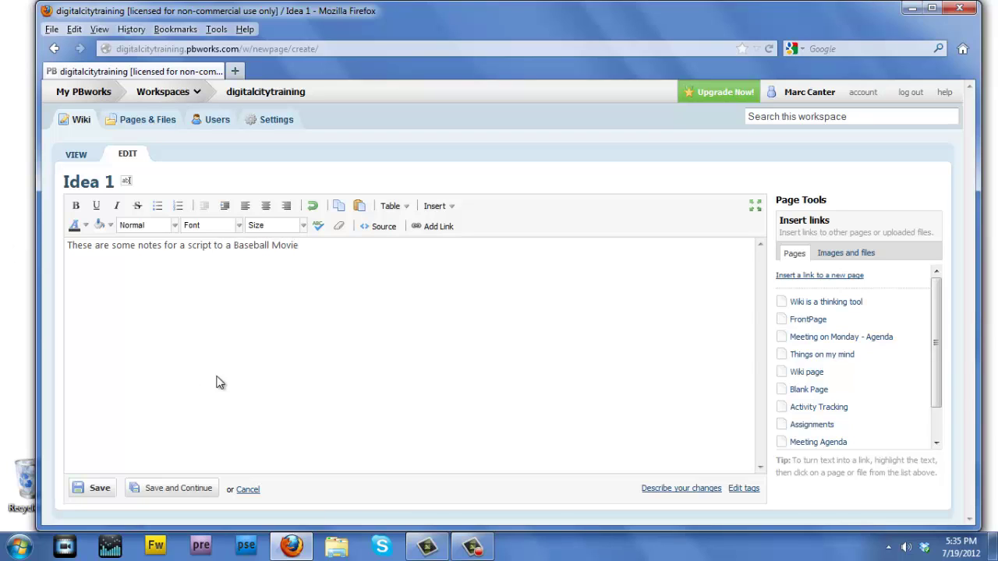
{"action": "left_click", "coordinate": [112, 489]}
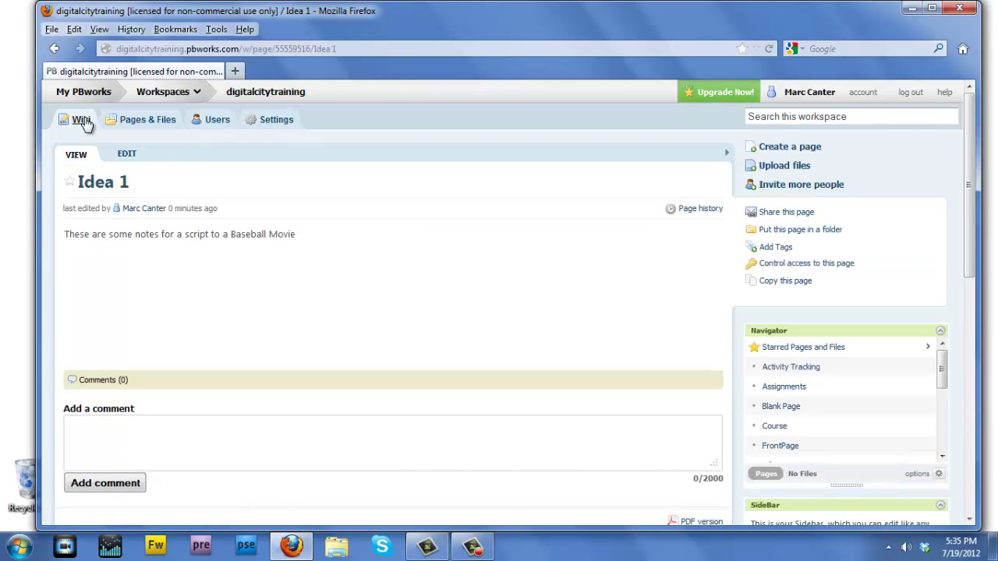
Step: Go from the FrontPage to the Wiki is a thinking tool page and follow its Idea 1 link
{"action": "left_click", "coordinate": [83, 121]}
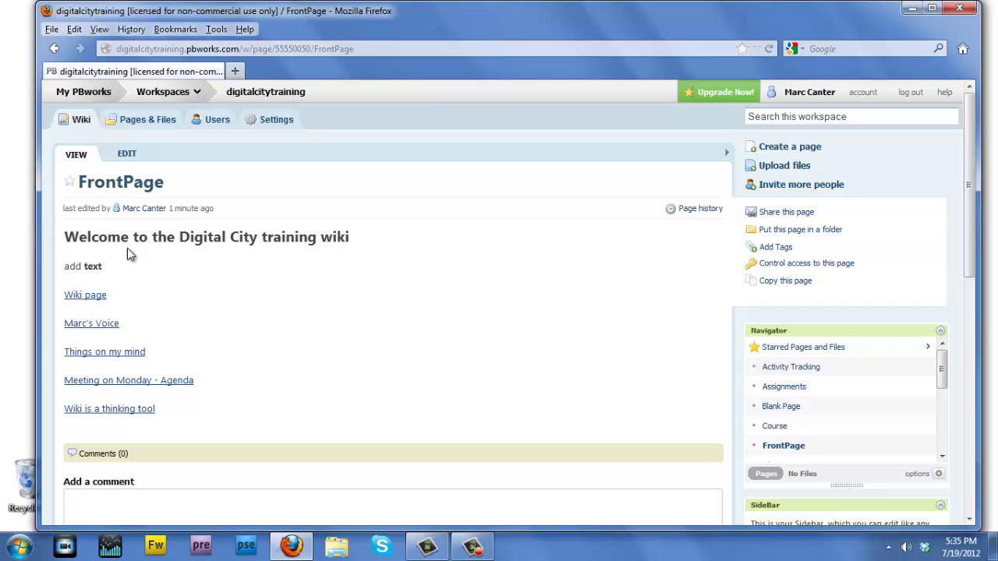
{"action": "left_click", "coordinate": [129, 413]}
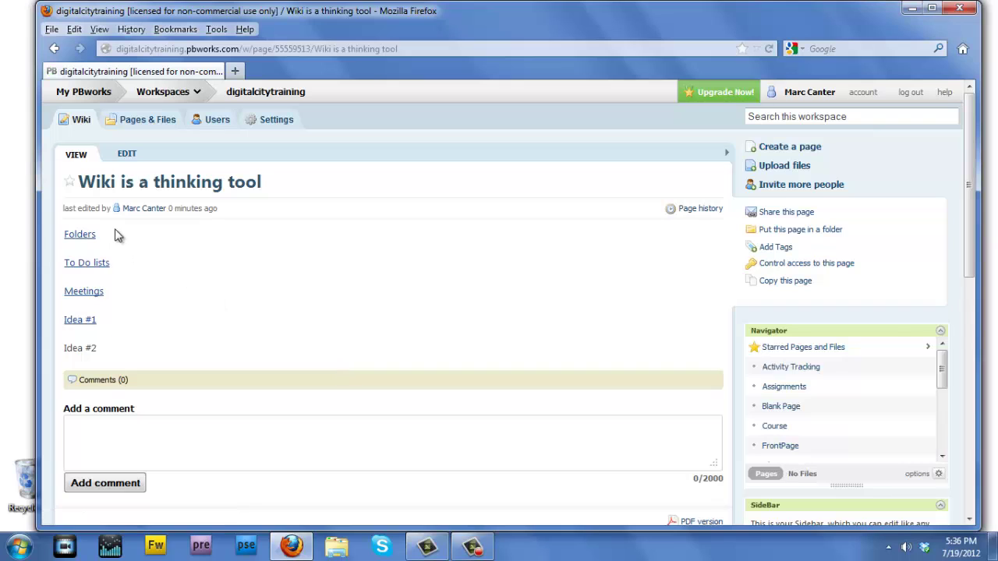
{"action": "left_click", "coordinate": [55, 49]}
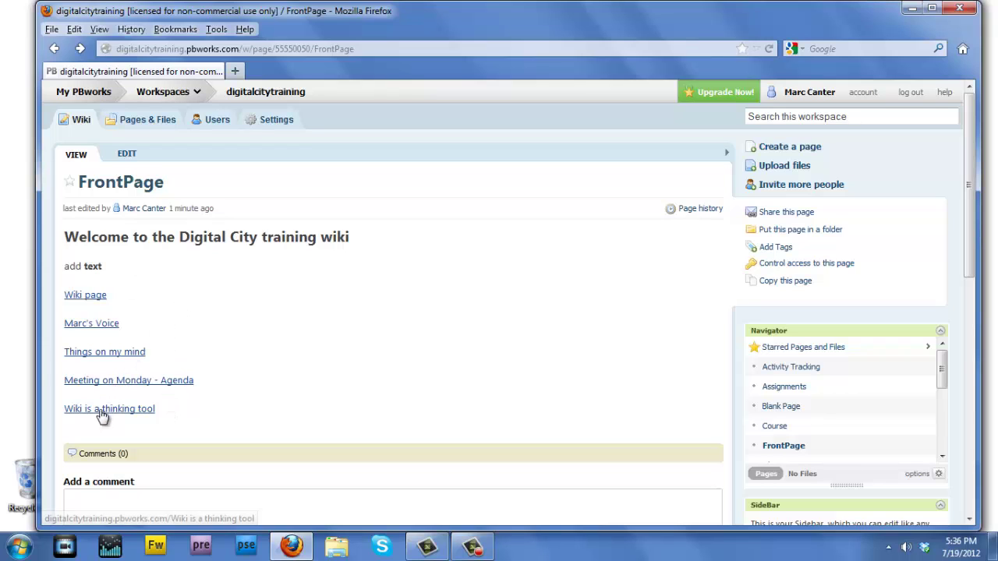
{"action": "left_click", "coordinate": [72, 411]}
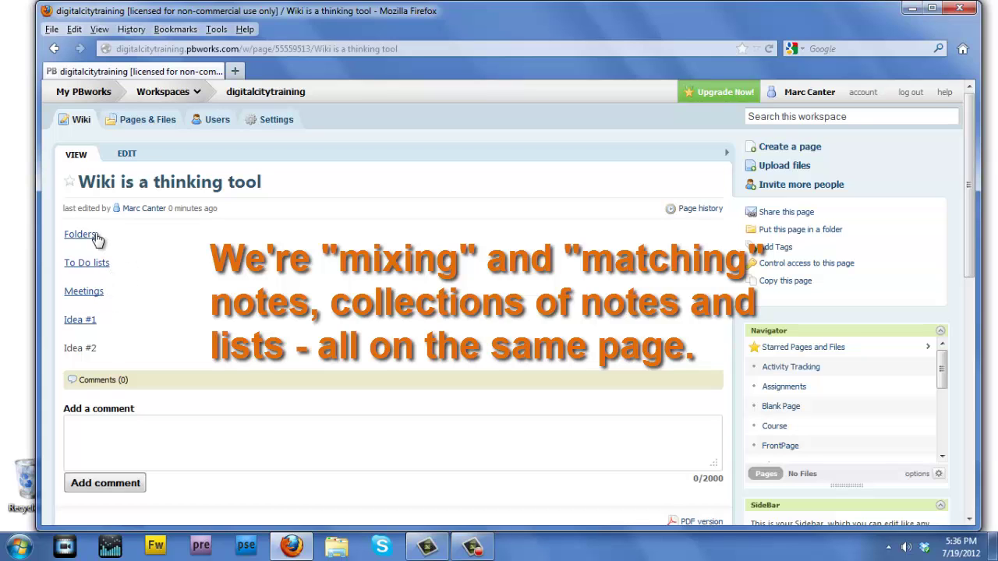
{"action": "left_click", "coordinate": [85, 323]}
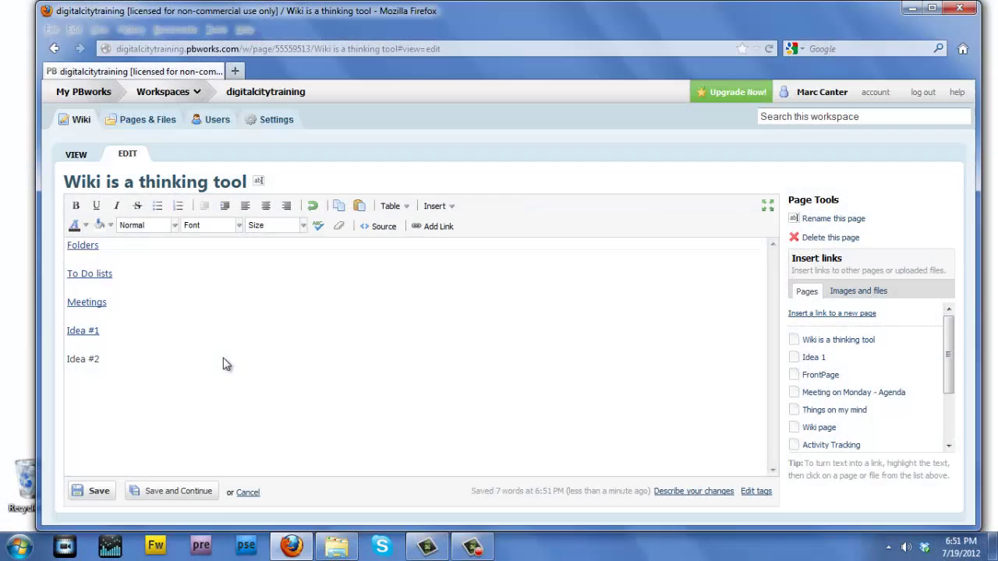
Step: Link the Idea #2 text to a new Idea 2 page and save the Wiki is a thinking tool page
{"action": "left_click_drag", "start_coordinate": [224, 364], "coordinate": [41, 356]}
{"action": "left_click", "coordinate": [438, 226]}
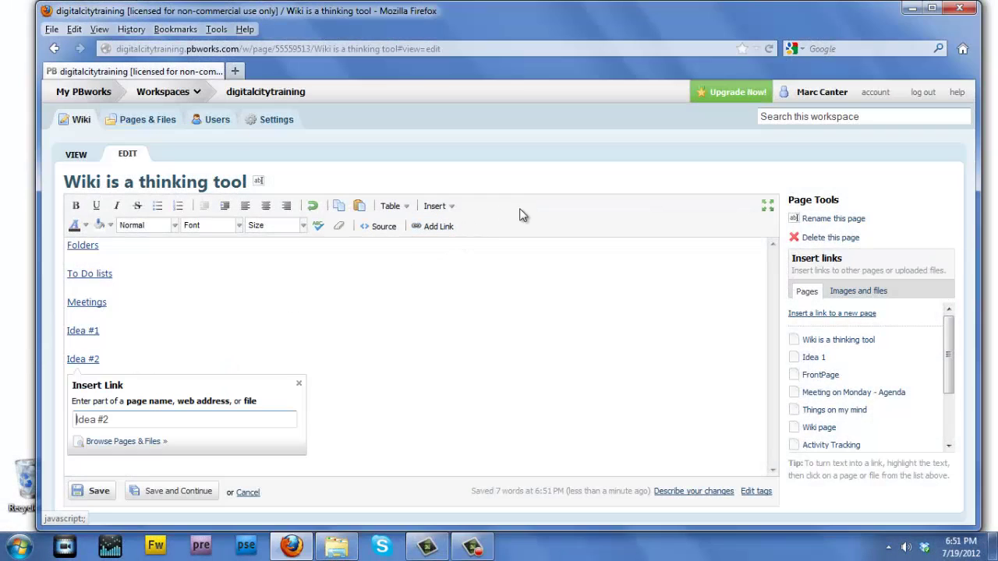
{"action": "left_click", "coordinate": [141, 442]}
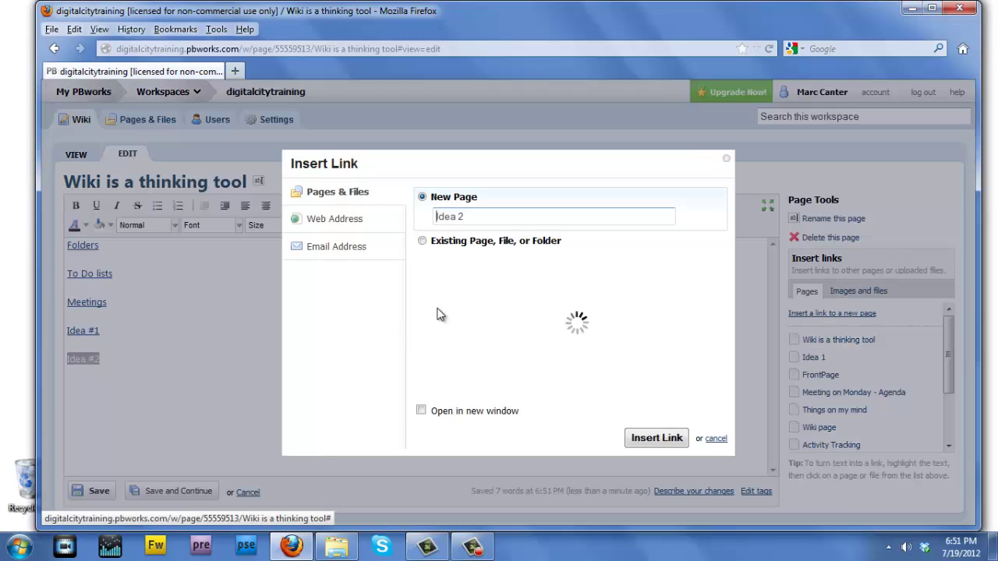
{"action": "left_click", "coordinate": [650, 438]}
{"action": "left_click", "coordinate": [165, 345]}
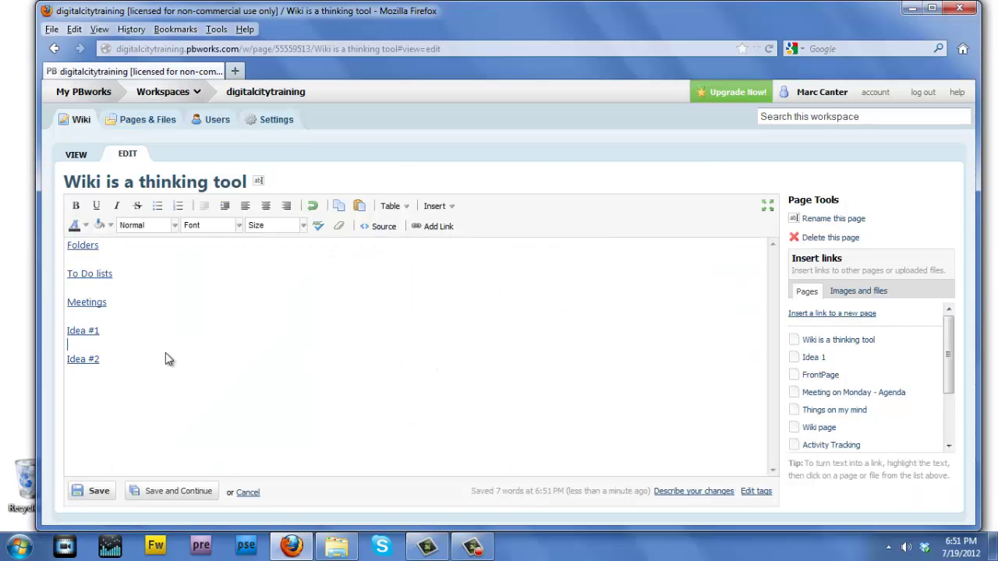
{"action": "left_click", "coordinate": [99, 490]}
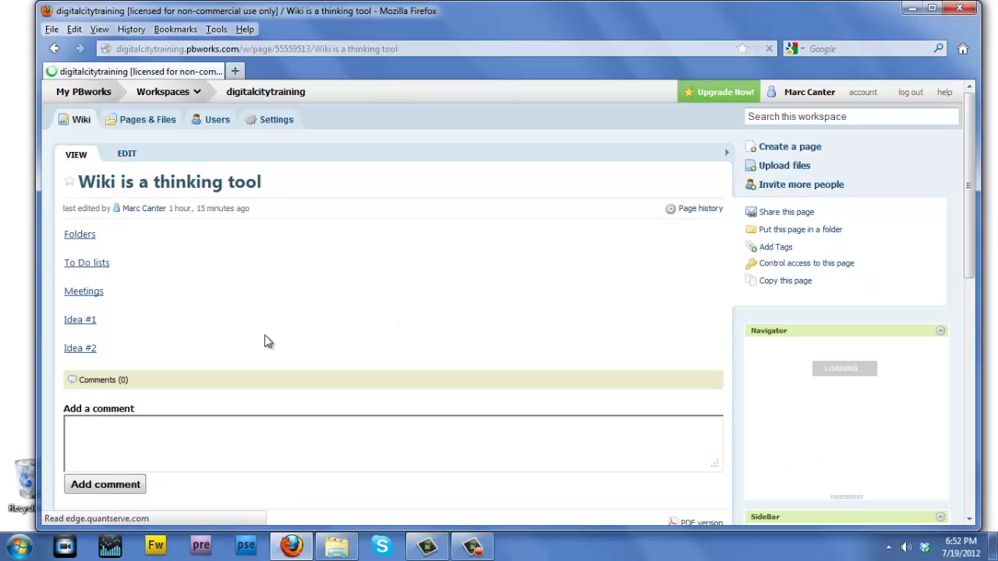
Step: Create the Idea 2 page with the 'til the cows come' description and an 'A external link' line
{"action": "left_click", "coordinate": [80, 349]}
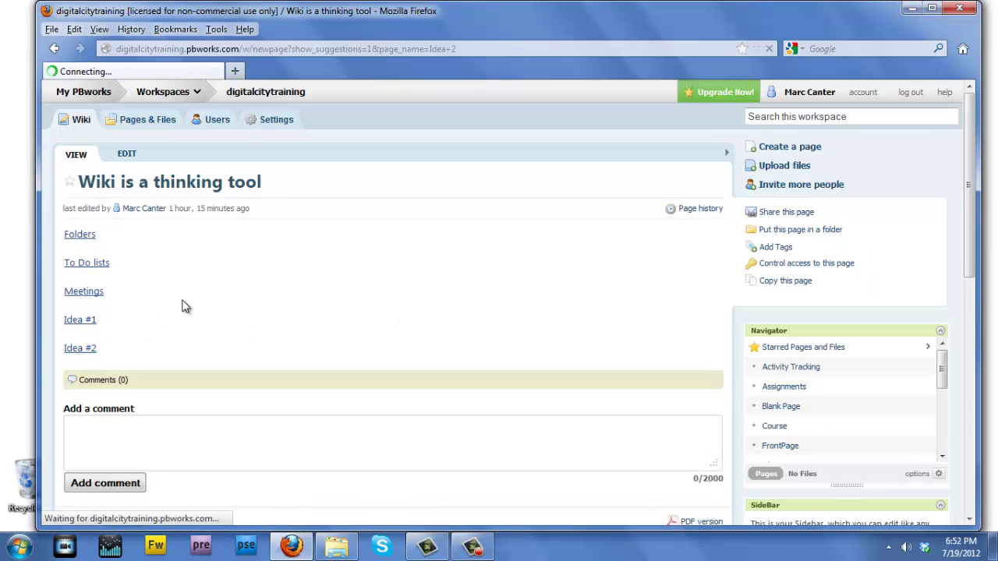
{"action": "left_click", "coordinate": [324, 350]}
{"action": "type", "text": "All sor"}
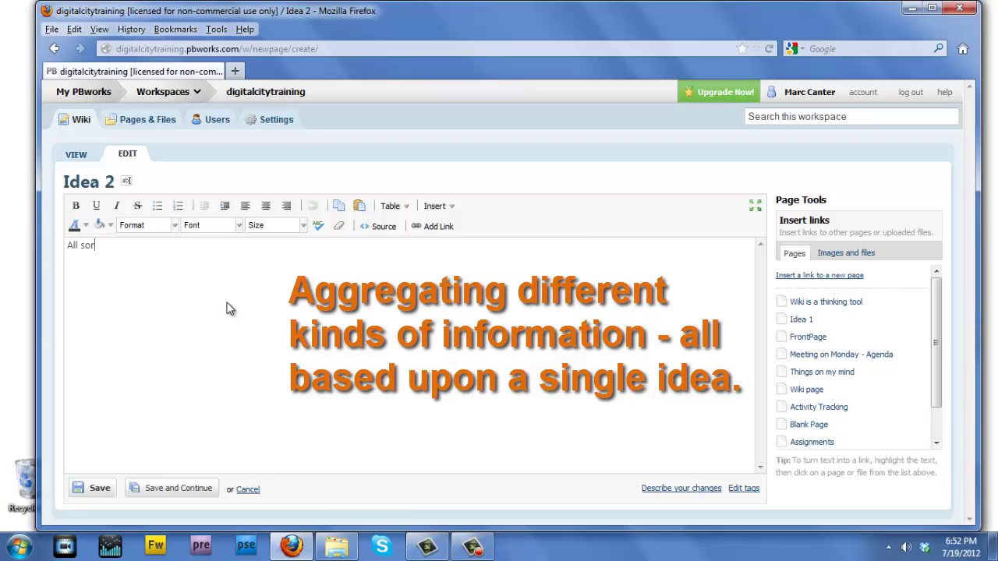
{"action": "type", "text": "ts of stuff on ONE"}
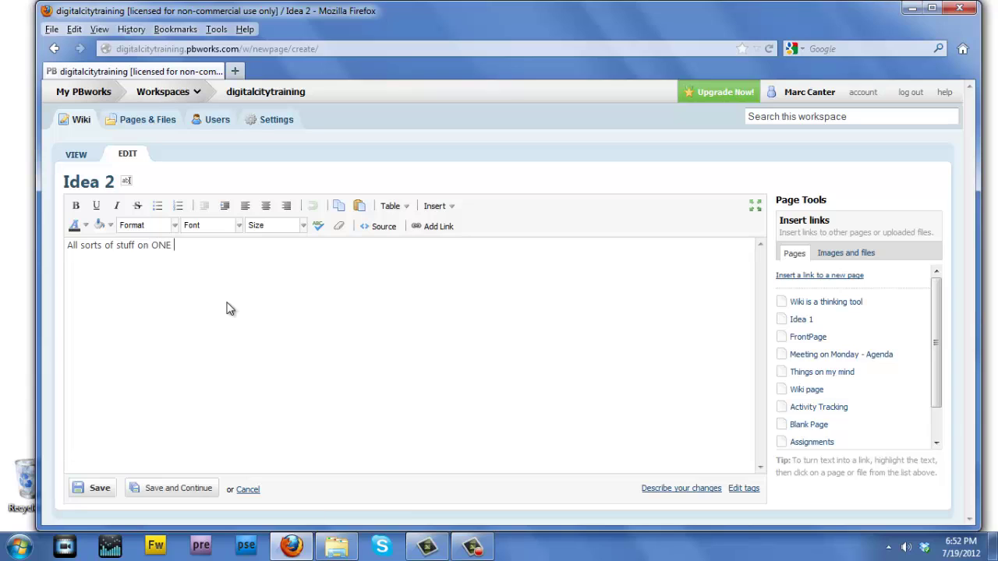
{"action": "key", "text": "BackSpace"}
{"action": "key", "text": "BackSpace"}
{"action": "type", "text": "a"}
{"action": "key", "text": "Return"}
{"action": "type", "text": "Here's a de"}
{"action": "type", "text": "sc"}
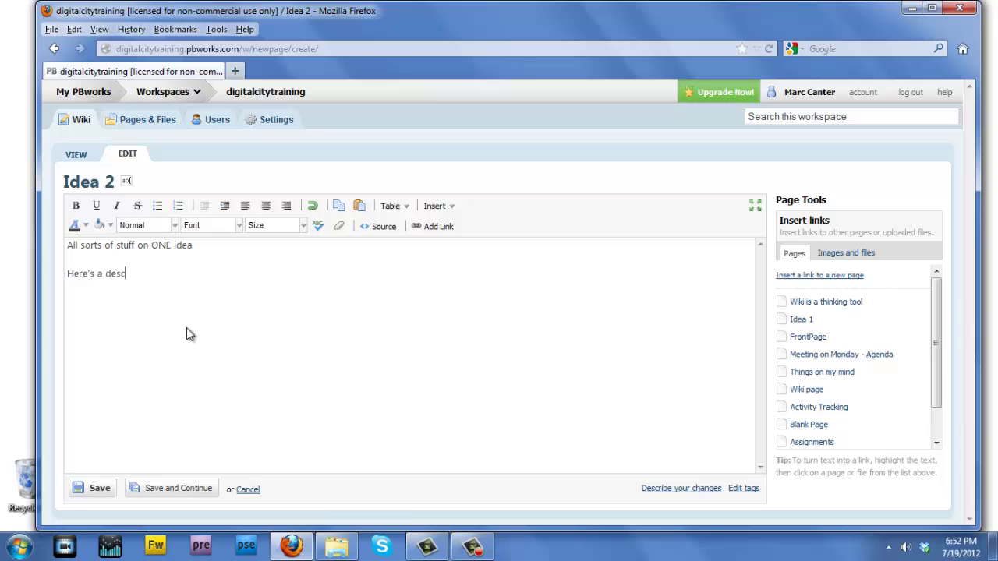
{"action": "type", "text": "ription of the idea.  I c"}
{"action": "type", "text": "an w"}
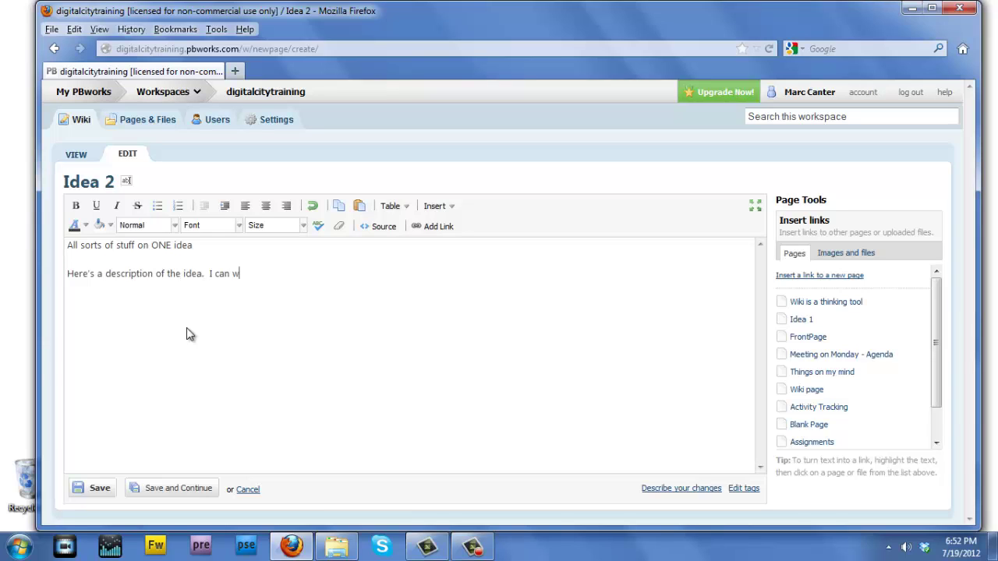
{"action": "type", "text": "rite text - til the cow"}
{"action": "type", "text": "s come home."}
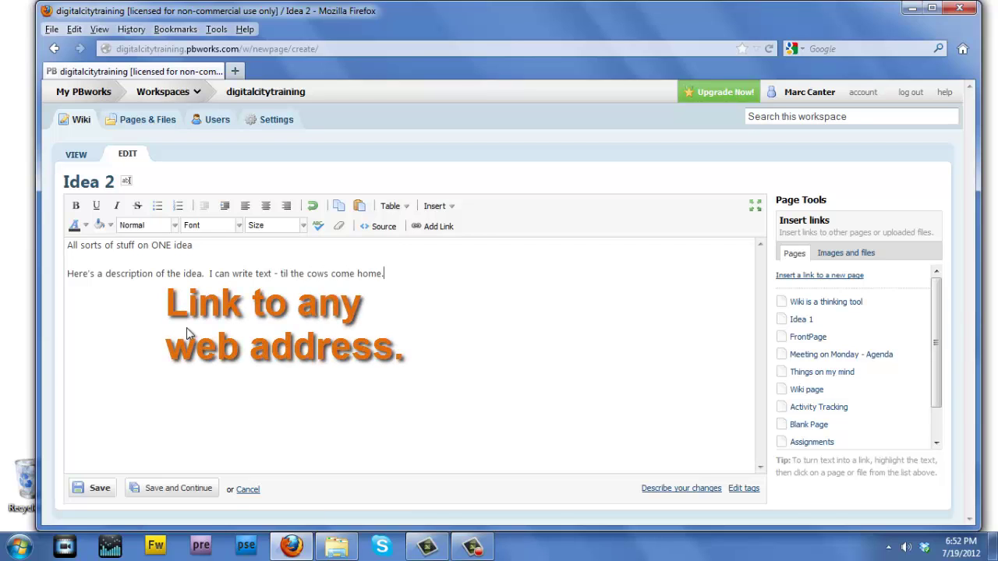
{"action": "key", "text": "Return"}
{"action": "type", "text": "A external link"}
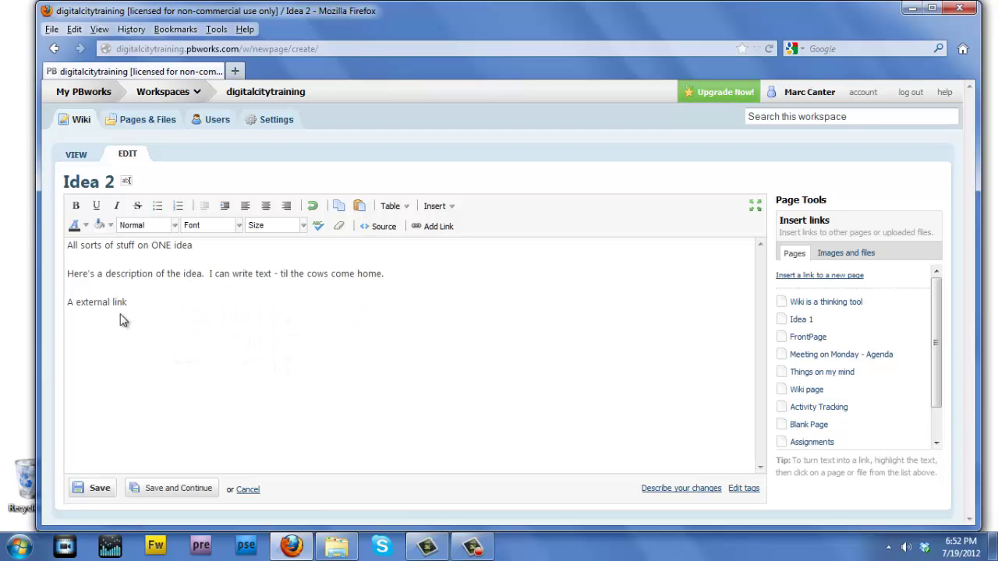
{"action": "left_click_drag", "start_coordinate": [134, 303], "coordinate": [48, 302]}
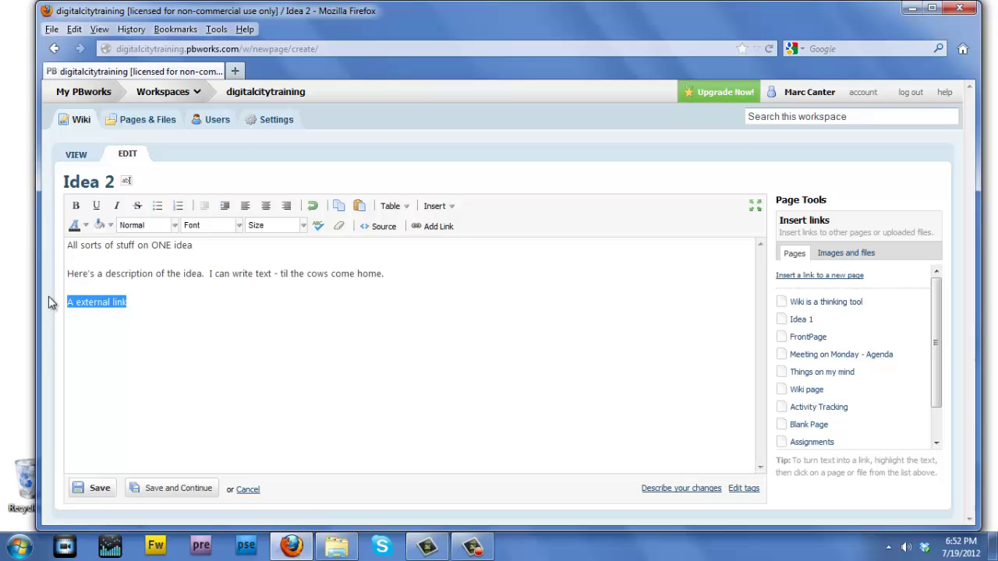
{"action": "left_click", "coordinate": [433, 226]}
{"action": "left_click", "coordinate": [127, 385]}
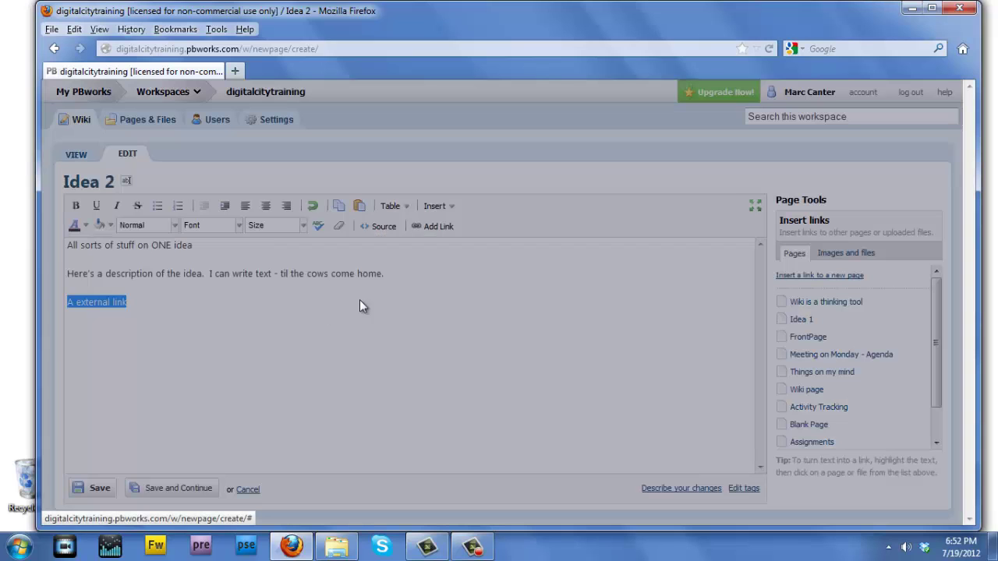
{"action": "left_click", "coordinate": [359, 222]}
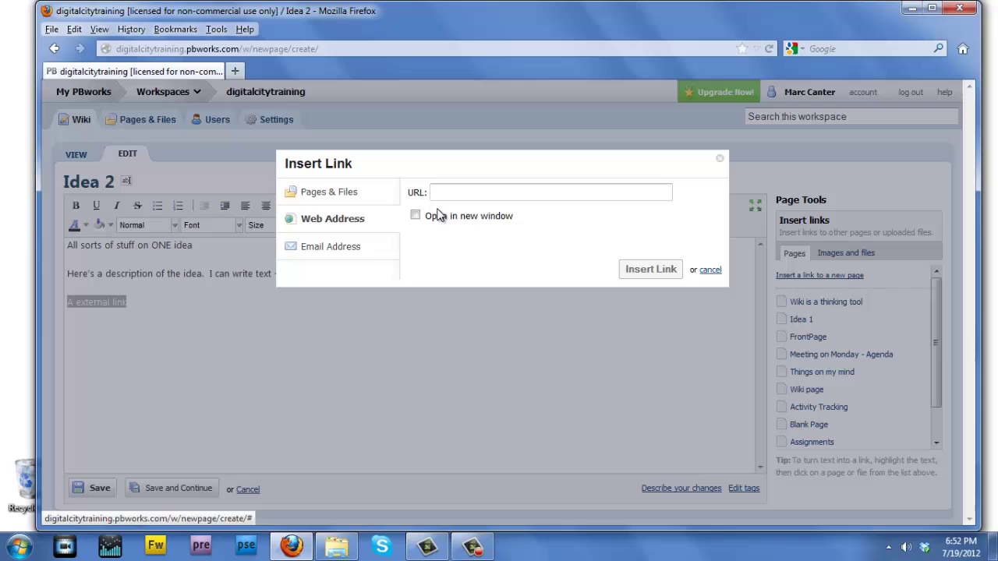
{"action": "type", "text": "http"}
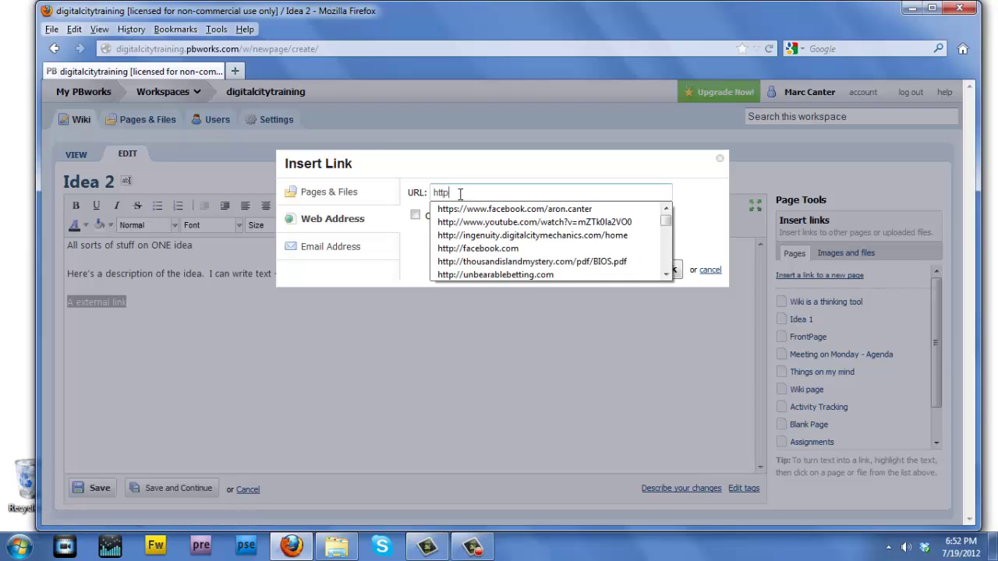
{"action": "type", "text": "://cnn.com"}
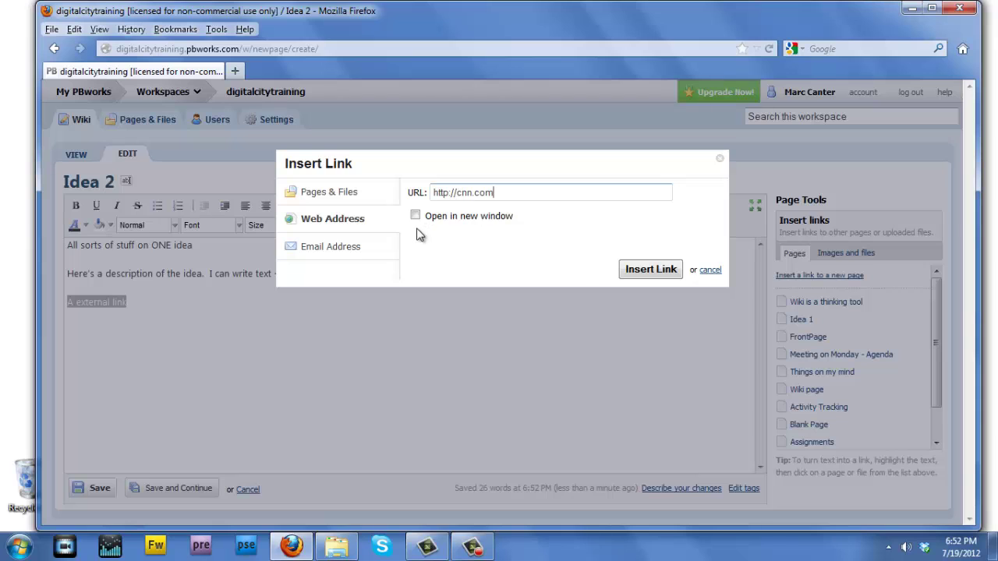
{"action": "left_click", "coordinate": [414, 215]}
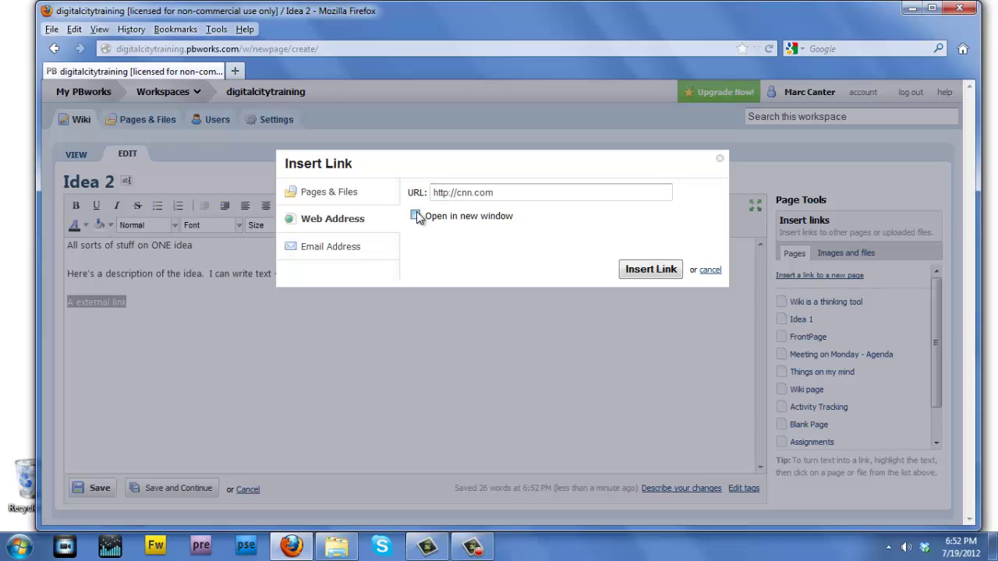
{"action": "left_click", "coordinate": [638, 271]}
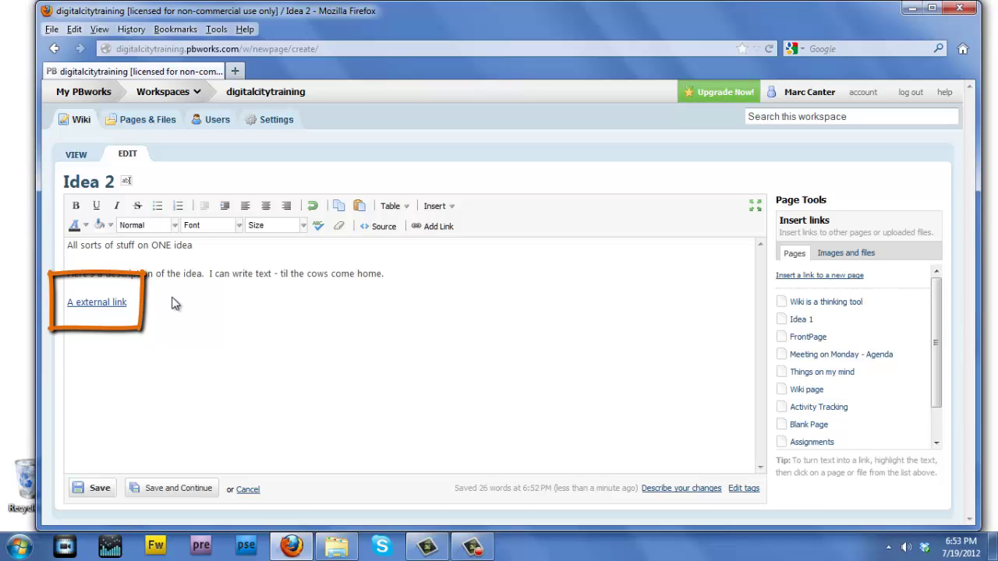
{"action": "type", "text": "A wiki pa"}
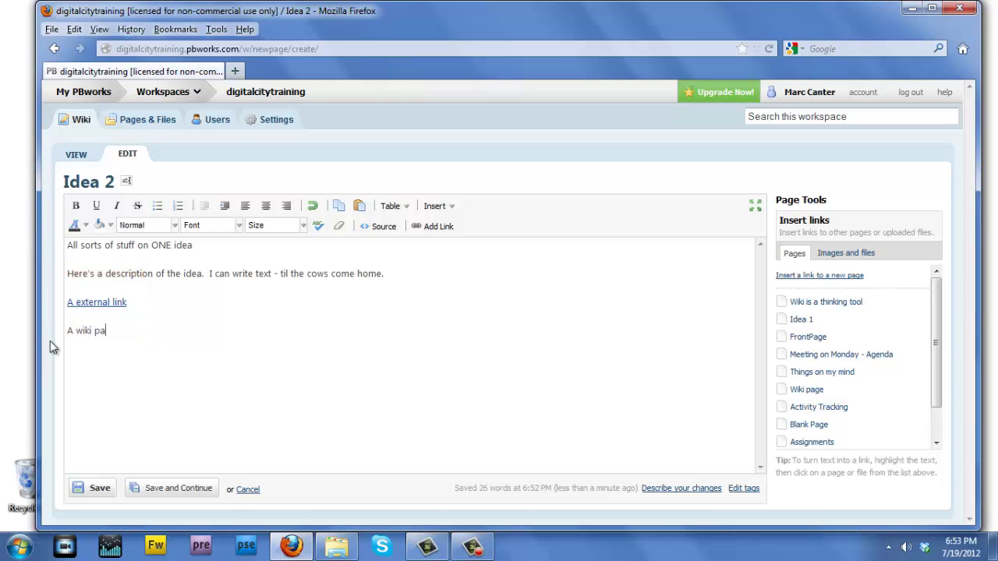
{"action": "type", "text": "ge"}
Step: Make the 'A wiki page' line link to a new wiki page named 'A wiki page'
{"action": "left_click_drag", "start_coordinate": [129, 331], "coordinate": [56, 346]}
{"action": "left_click", "coordinate": [430, 227]}
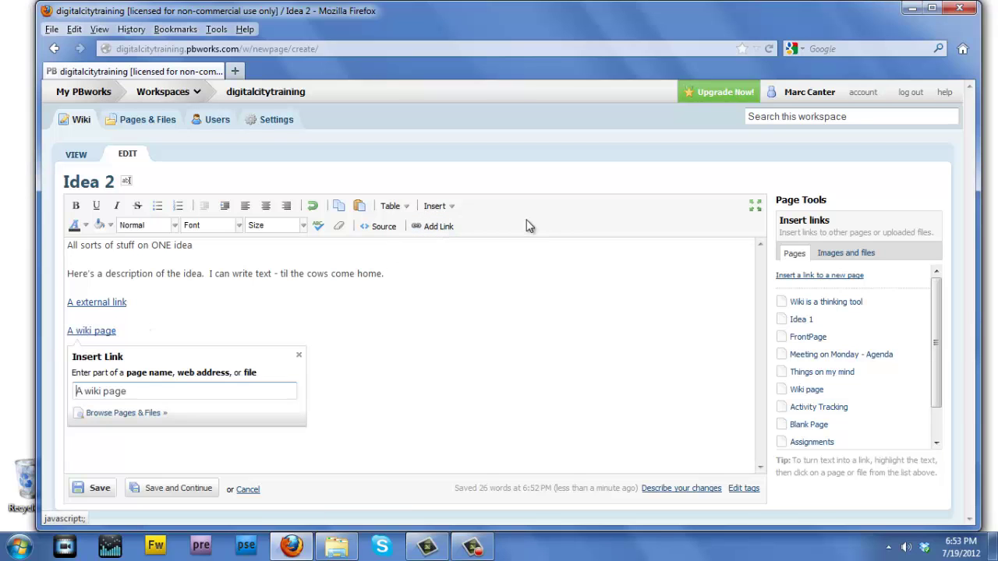
{"action": "left_click", "coordinate": [154, 415]}
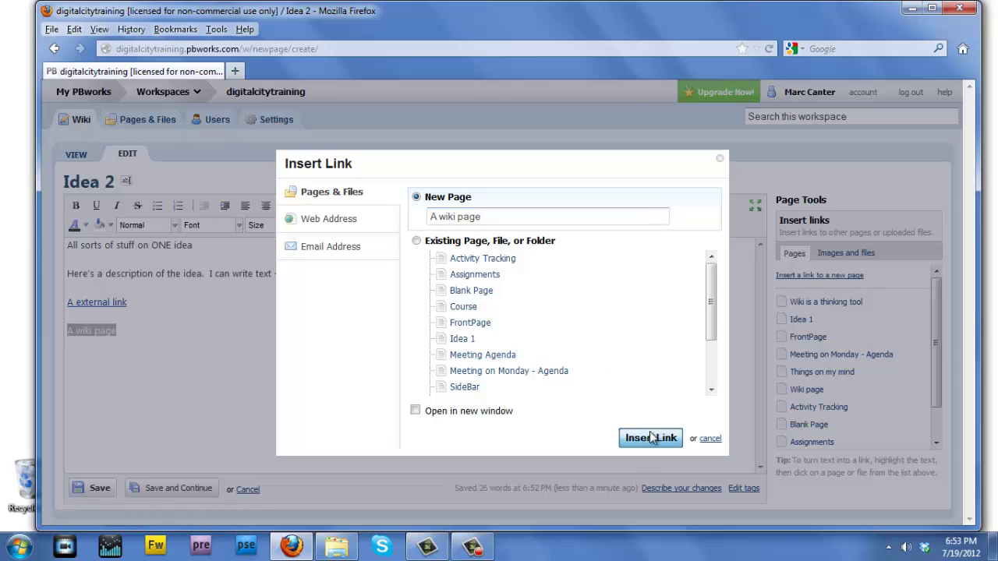
{"action": "left_click", "coordinate": [652, 438]}
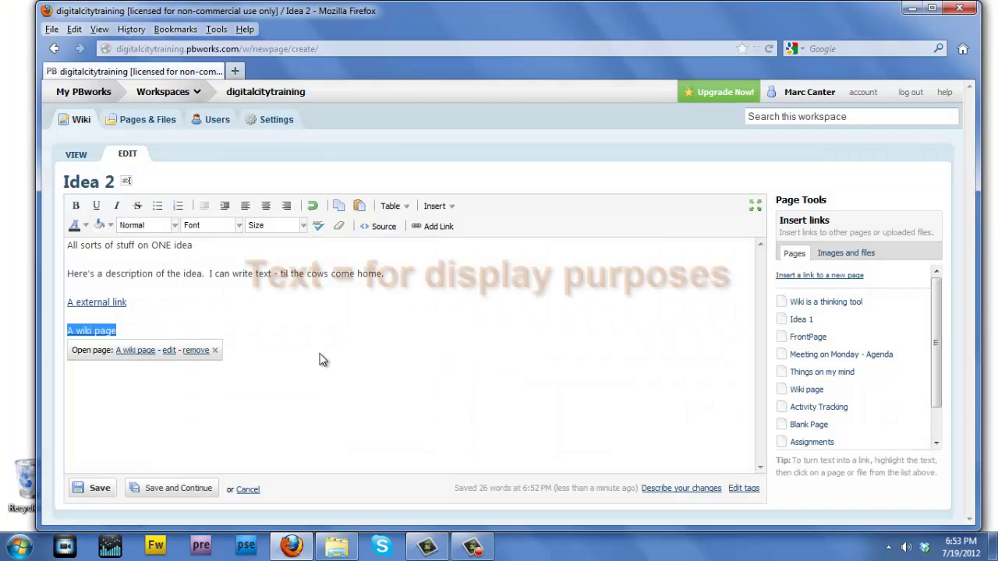
Step: Save Idea 2, then reopen it via the Idea #2 link on Wiki is a thinking tool
{"action": "left_click", "coordinate": [100, 487]}
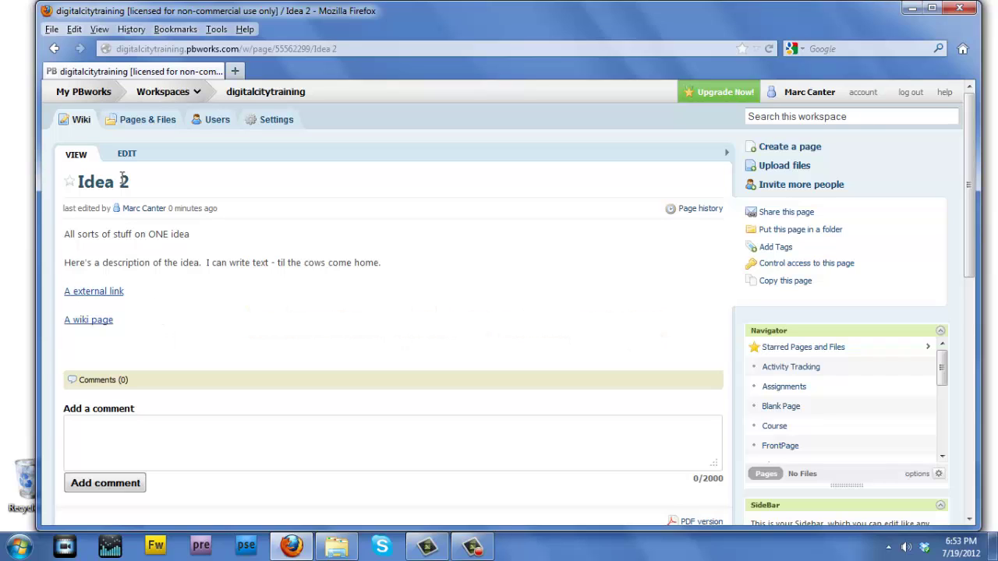
{"action": "left_click", "coordinate": [80, 122]}
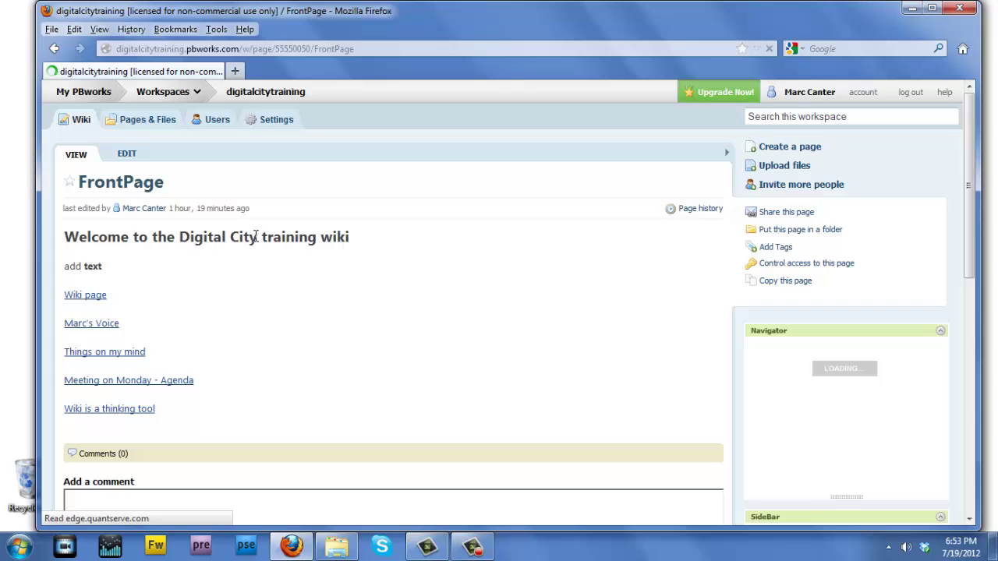
{"action": "left_click", "coordinate": [96, 410]}
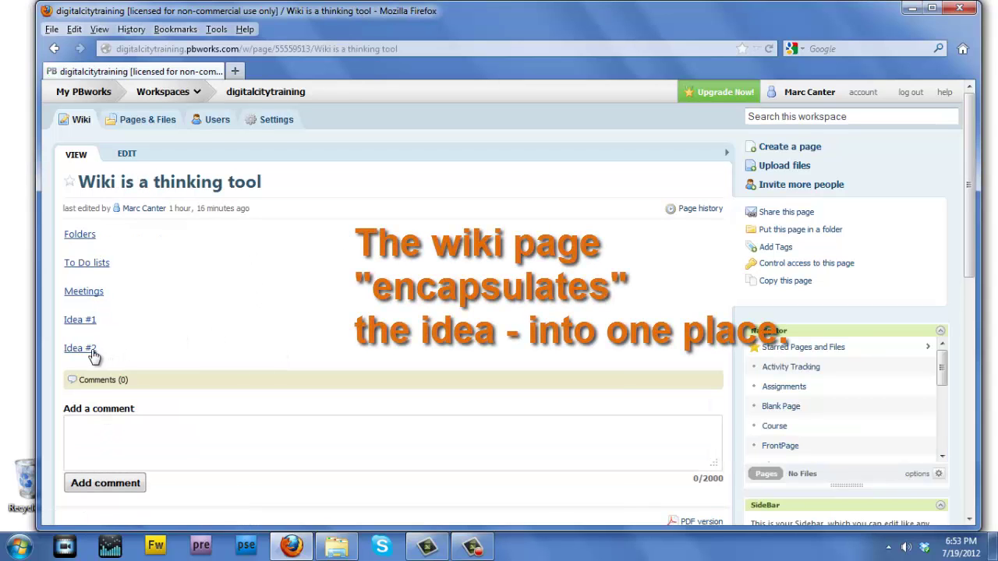
{"action": "left_click", "coordinate": [88, 349]}
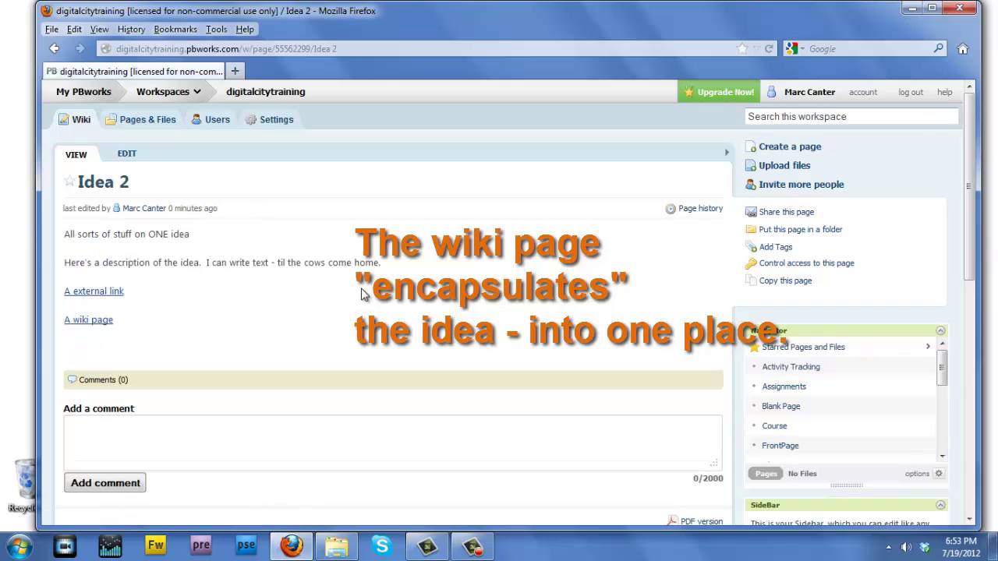
{"action": "left_click", "coordinate": [62, 49]}
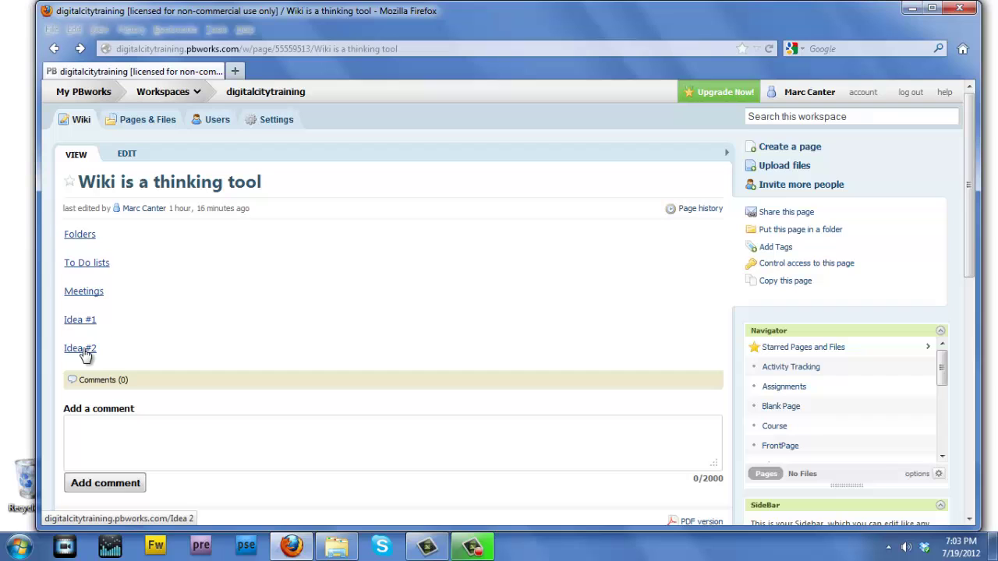
{"action": "left_click", "coordinate": [84, 349]}
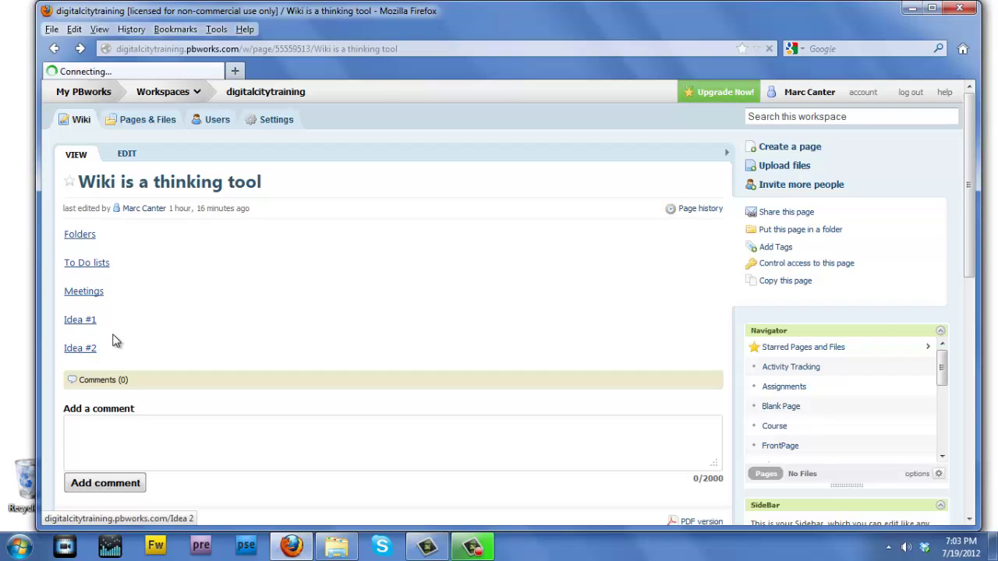
Step: Add a 'Title - category here' heading at the top of Idea 2 in bold 24pt
{"action": "left_click", "coordinate": [127, 154]}
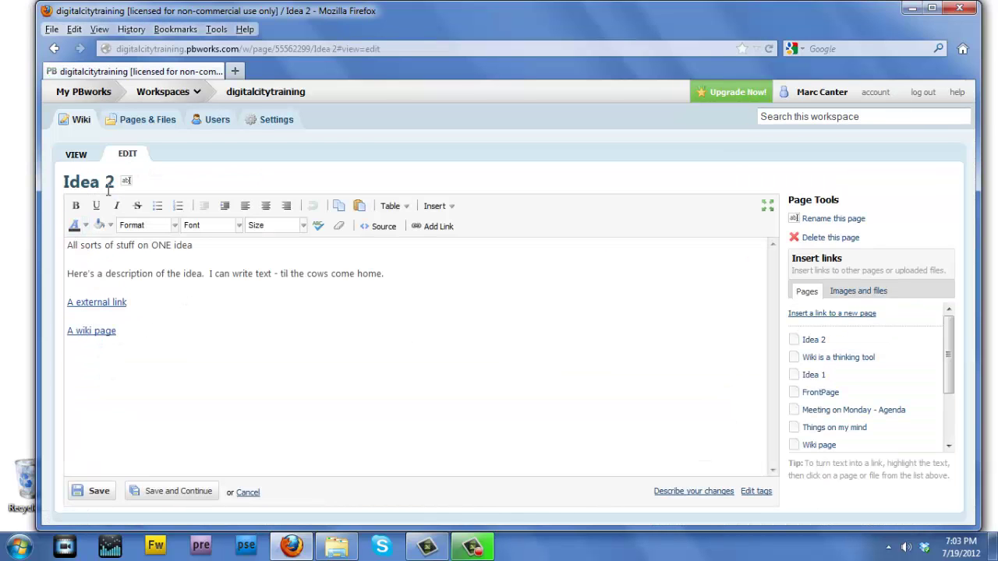
{"action": "key", "text": "Return"}
{"action": "type", "text": "Title - catego"}
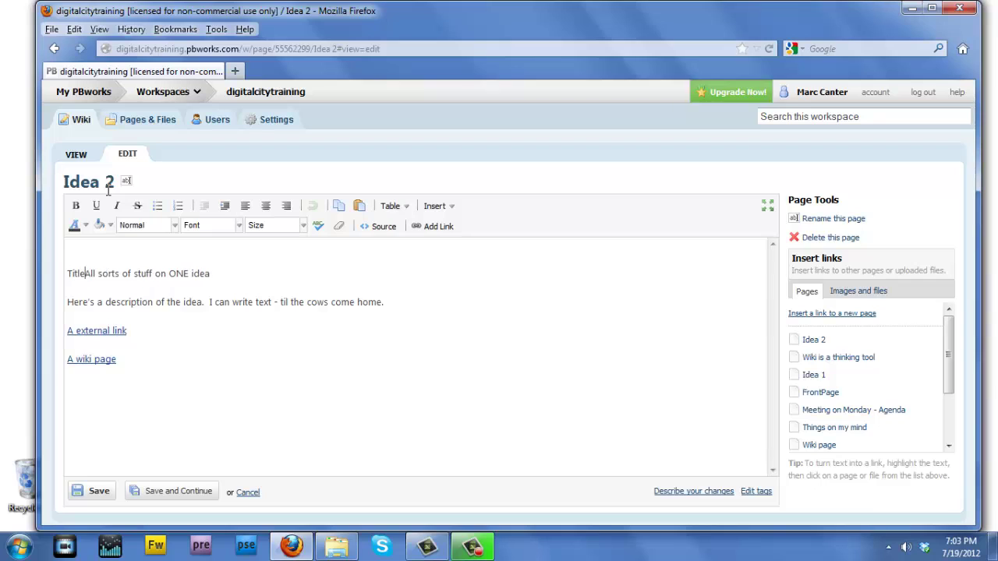
{"action": "type", "text": "ry here"}
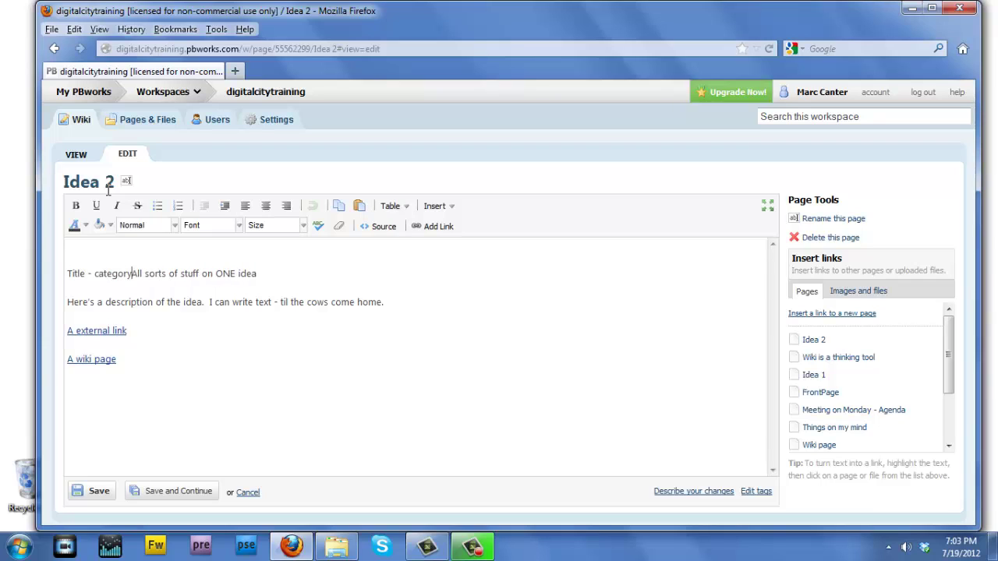
{"action": "key", "text": "Return"}
{"action": "key", "text": "Return"}
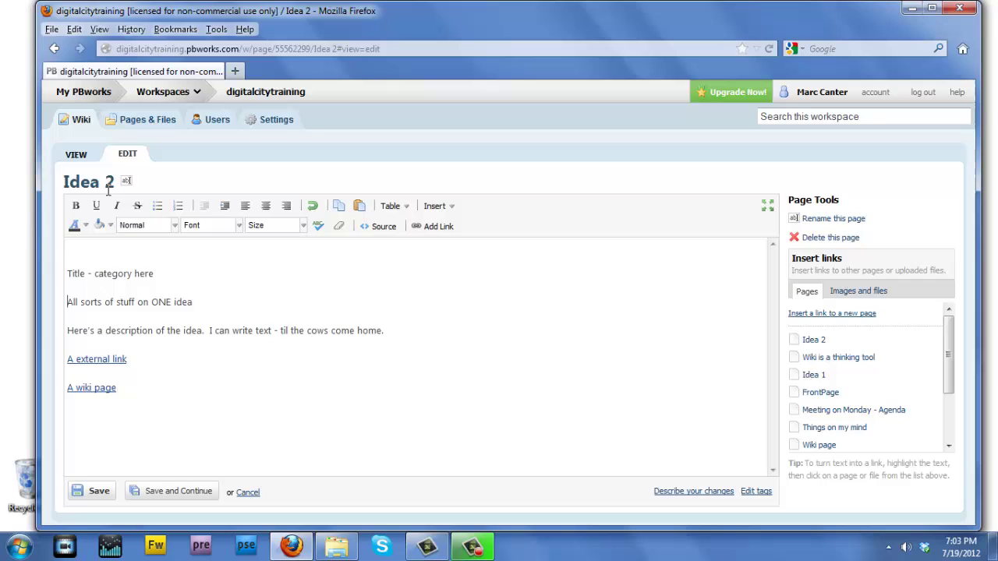
{"action": "left_click", "coordinate": [155, 274]}
{"action": "left_click", "coordinate": [95, 274], "text": "shift"}
{"action": "left_click_drag", "start_coordinate": [95, 274], "coordinate": [7, 245]}
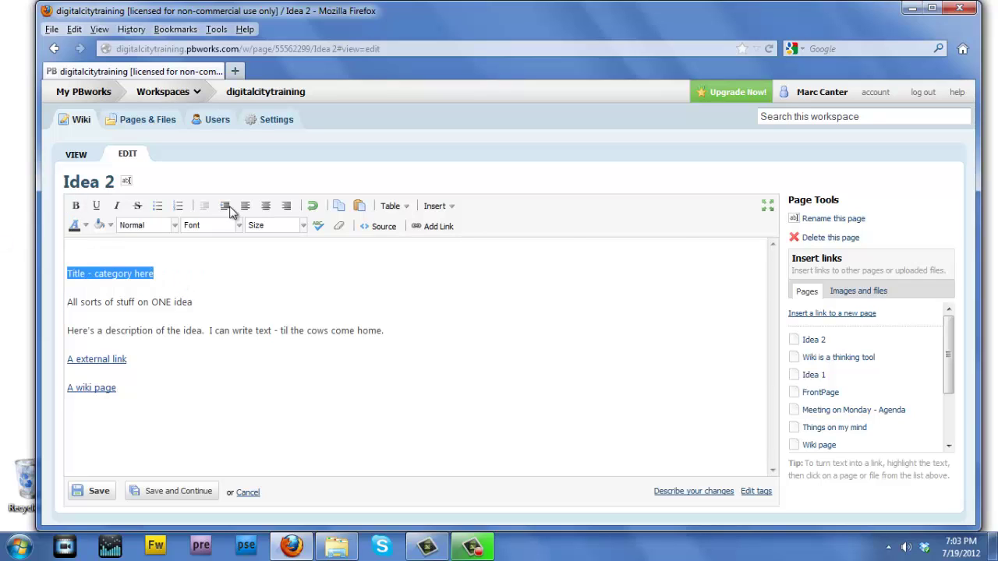
{"action": "left_click", "coordinate": [292, 226]}
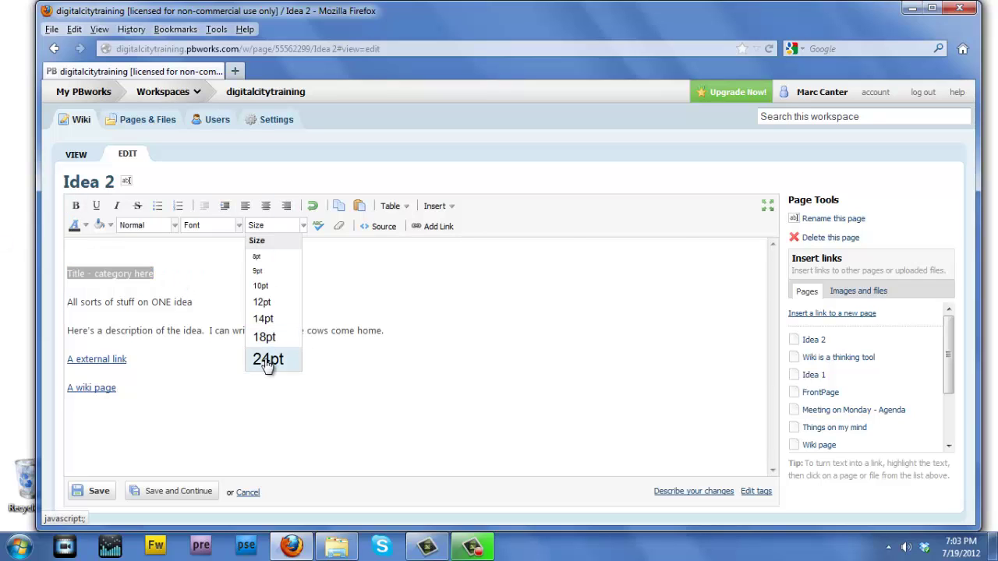
{"action": "left_click", "coordinate": [268, 359]}
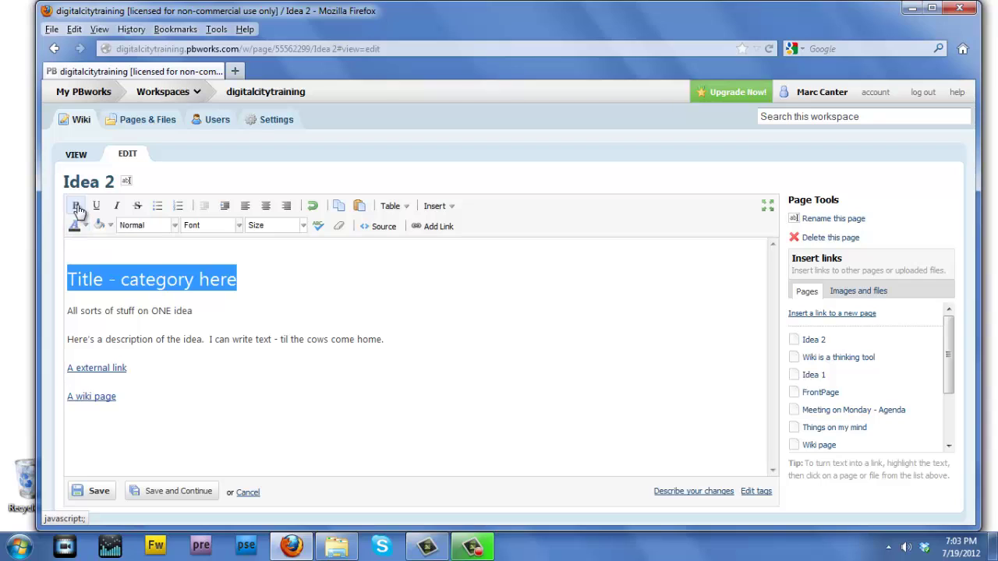
{"action": "left_click", "coordinate": [76, 206]}
{"action": "left_click", "coordinate": [70, 279]}
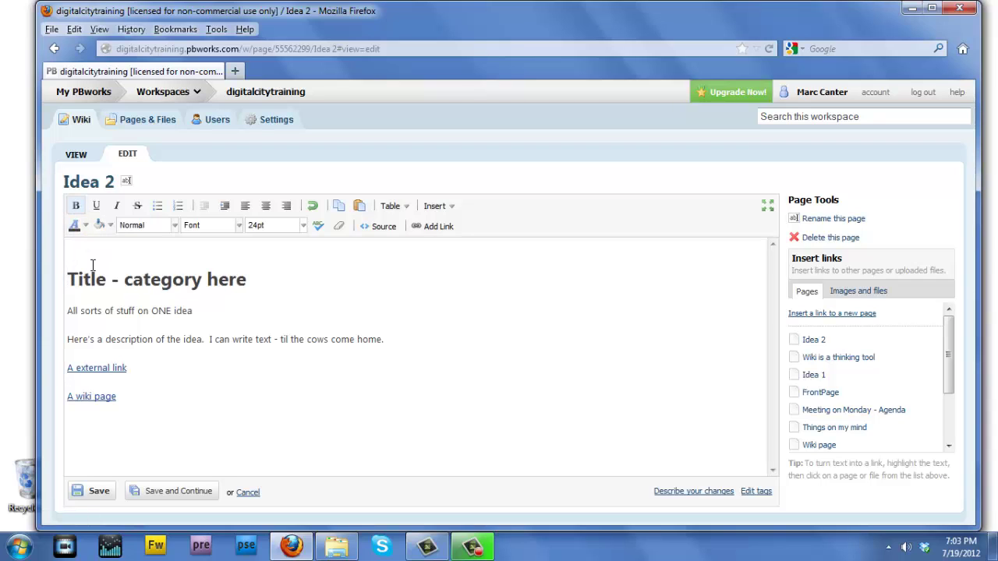
Step: Remove the blank line above the title and colour the word 'category' green
{"action": "key", "text": "BackSpace"}
{"action": "double_click", "coordinate": [181, 253]}
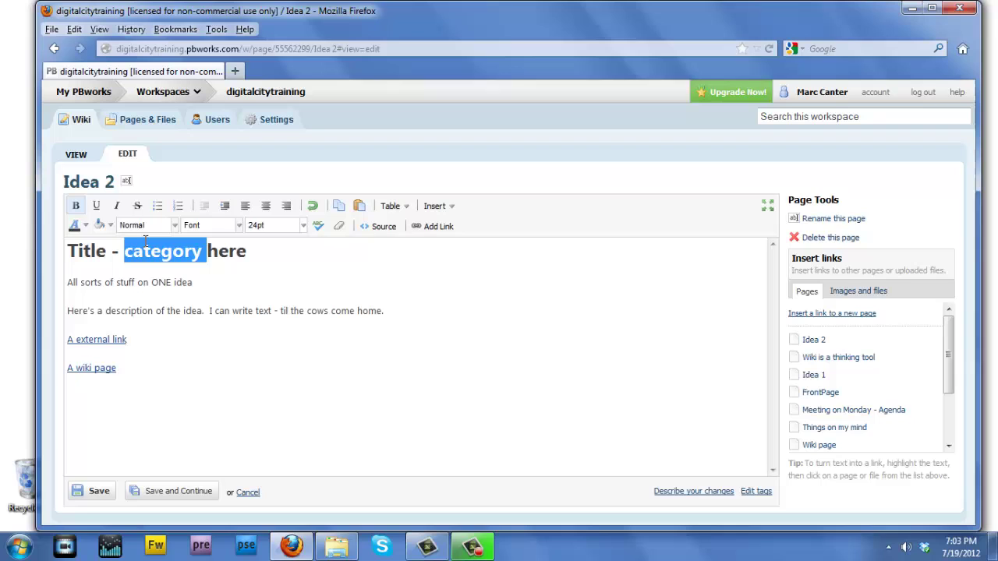
{"action": "left_click", "coordinate": [85, 226]}
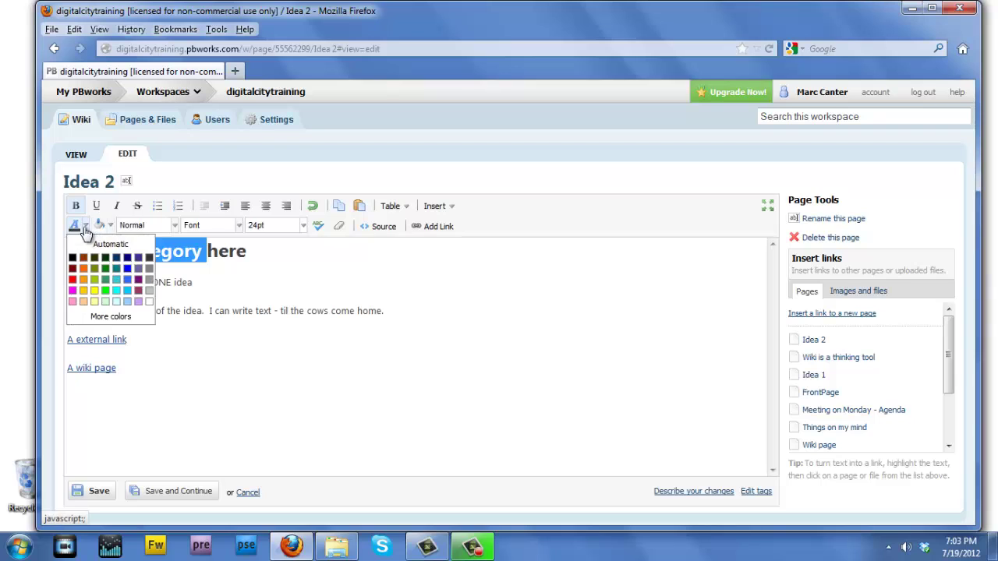
{"action": "left_click", "coordinate": [105, 279]}
{"action": "left_click", "coordinate": [207, 283]}
{"action": "left_click", "coordinate": [156, 373]}
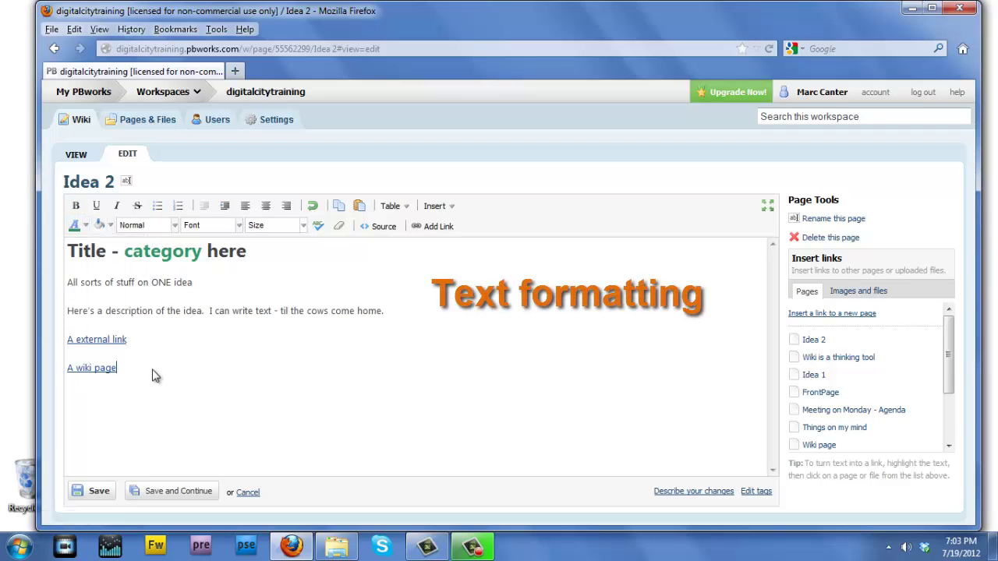
Step: Add a 'Photos here' line below A wiki page, linked to a new wiki page
{"action": "key", "text": "Return"}
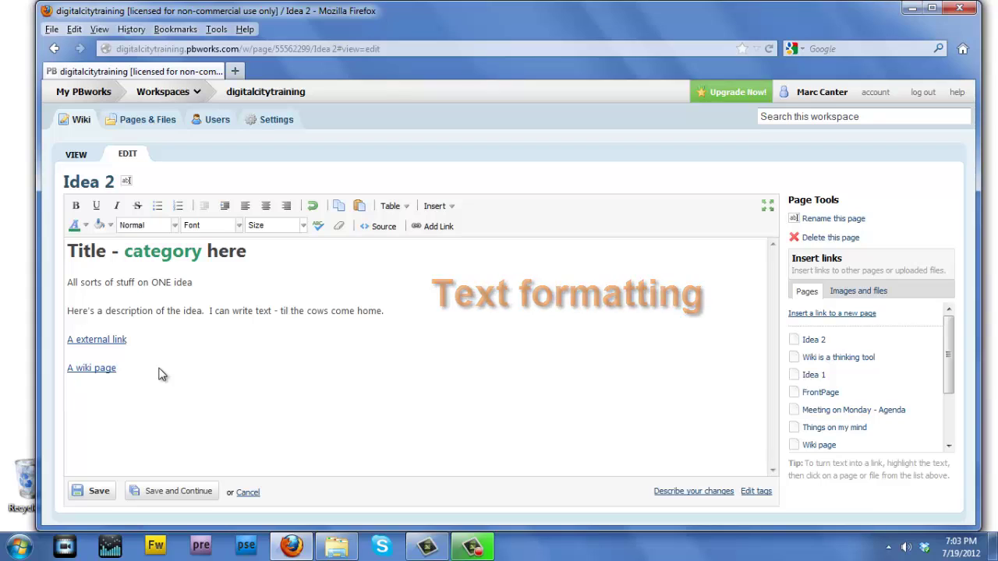
{"action": "type", "text": "Photos here"}
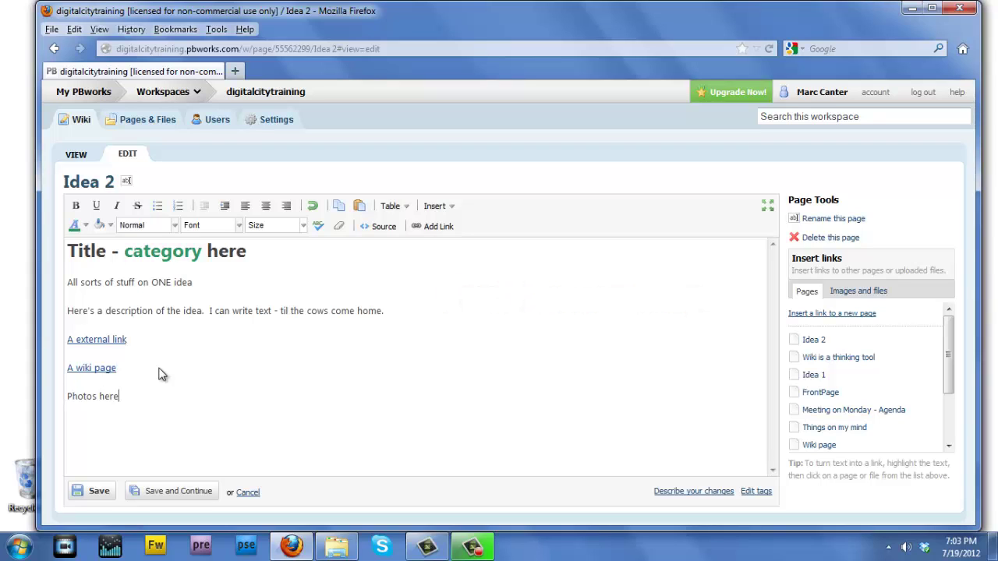
{"action": "left_click_drag", "start_coordinate": [129, 399], "coordinate": [58, 413]}
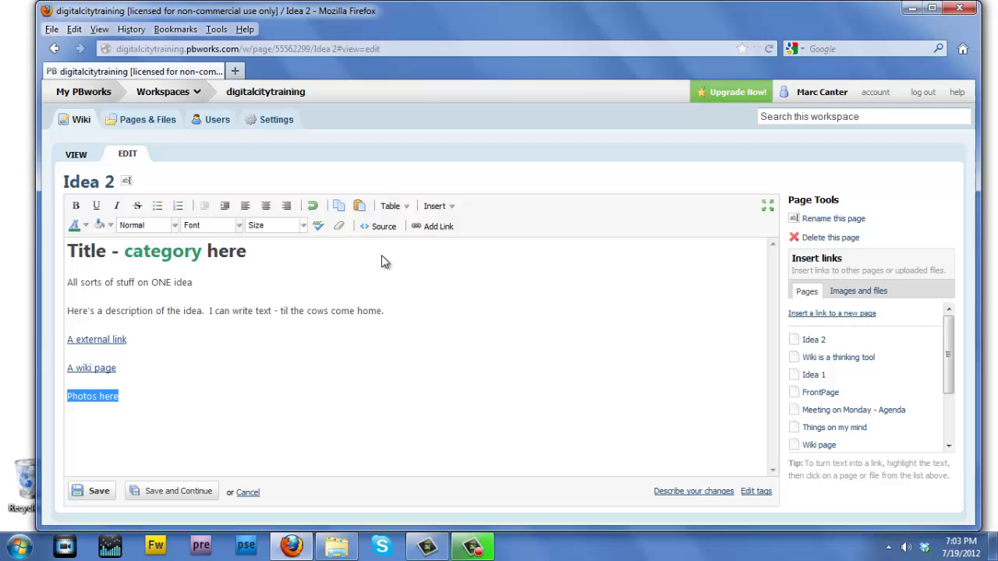
{"action": "left_click", "coordinate": [430, 226]}
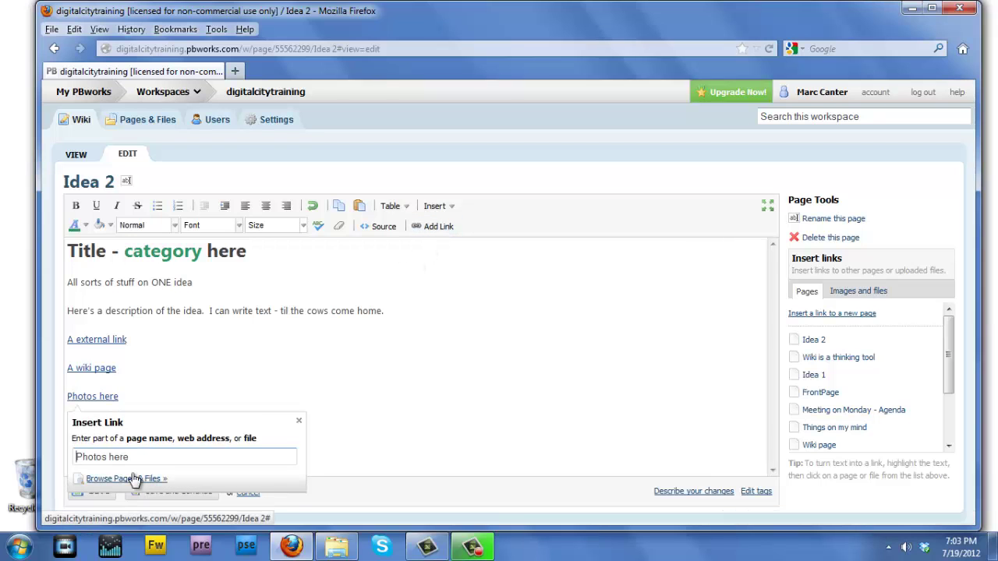
{"action": "left_click", "coordinate": [137, 477]}
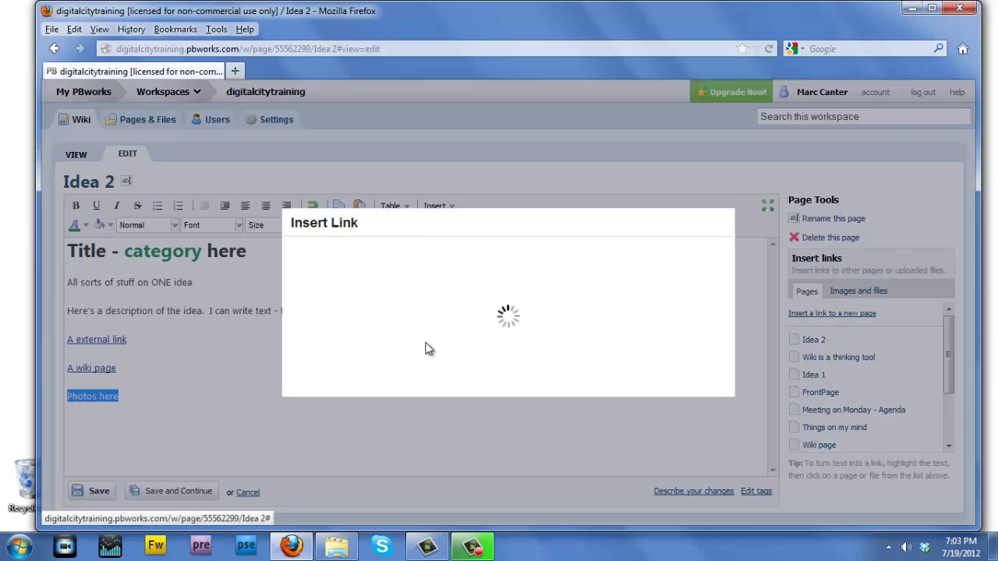
{"action": "left_click", "coordinate": [656, 438]}
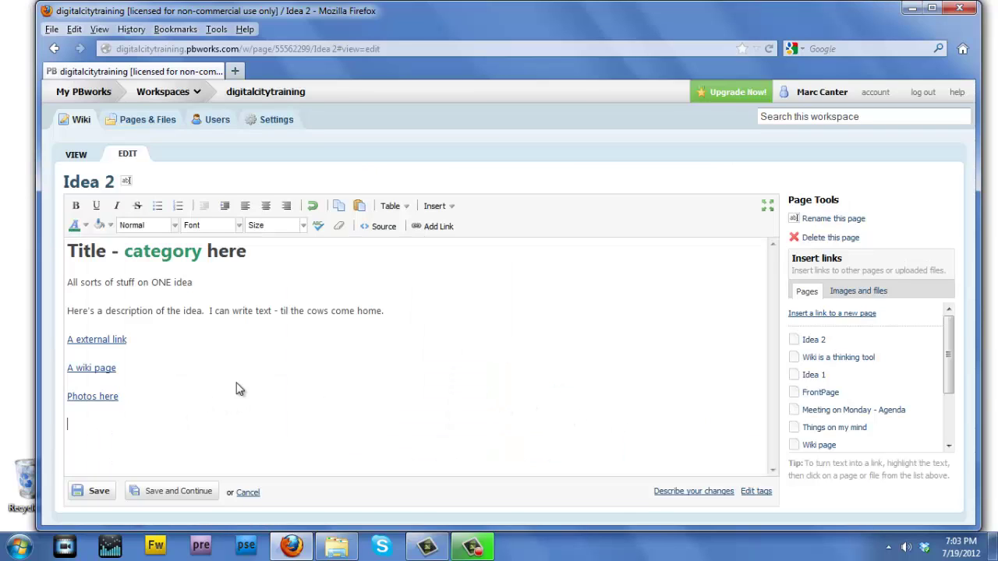
Step: Add a 'Comments here' line, linked to a new wiki page
{"action": "type", "text": "Comments here"}
{"action": "left_click_drag", "start_coordinate": [160, 429], "coordinate": [2, 421]}
{"action": "left_click", "coordinate": [438, 226]}
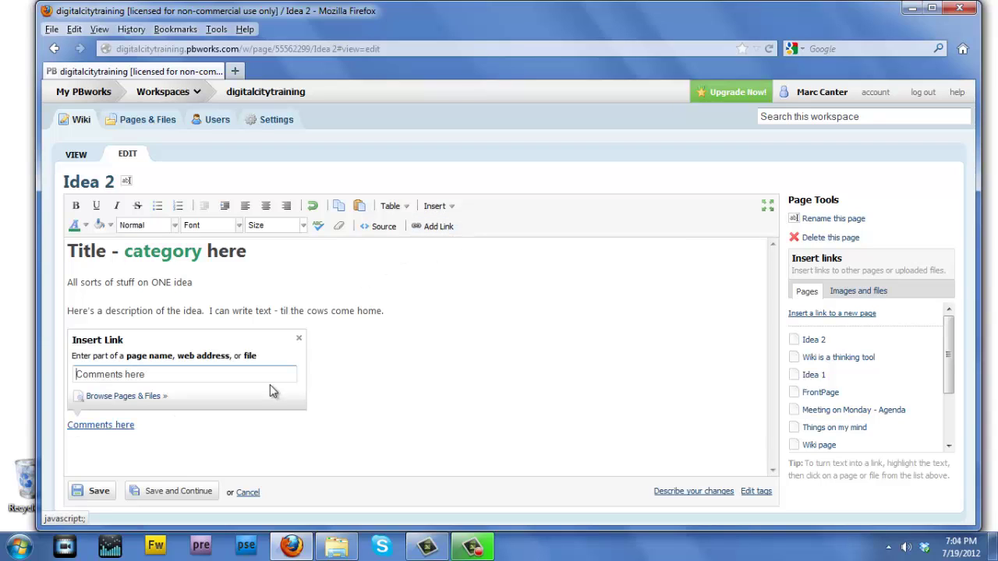
{"action": "left_click", "coordinate": [126, 396]}
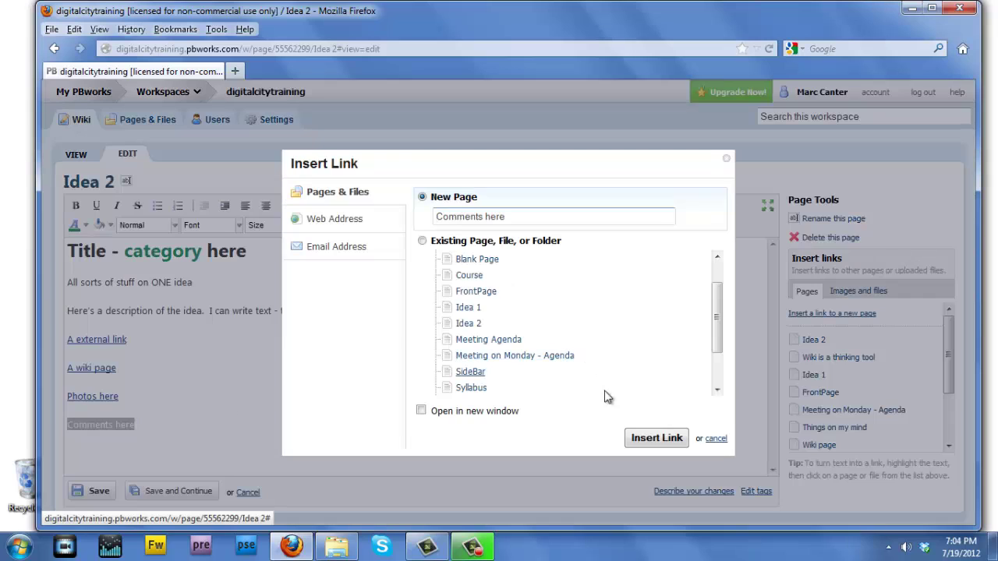
{"action": "left_click", "coordinate": [657, 436]}
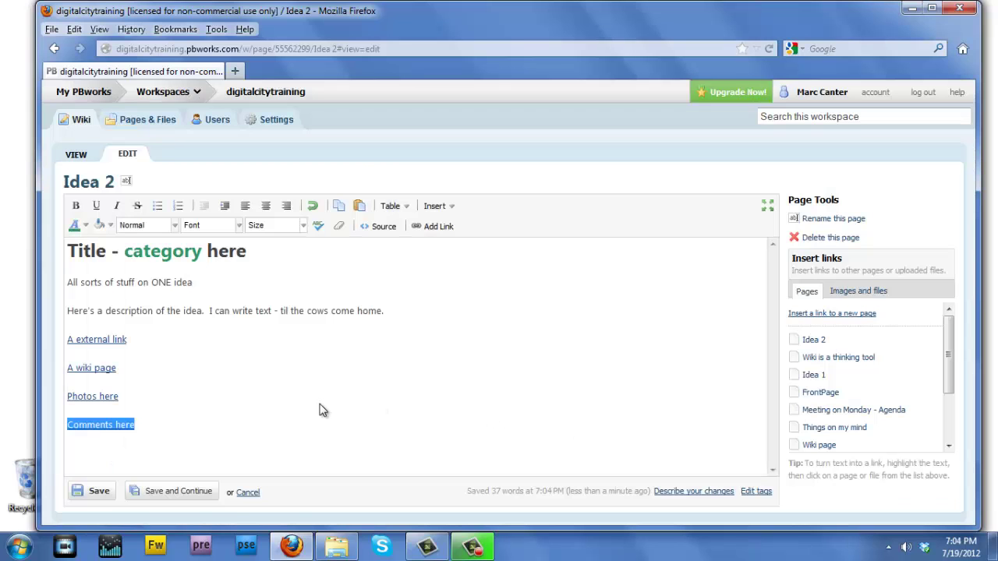
{"action": "left_click", "coordinate": [323, 410]}
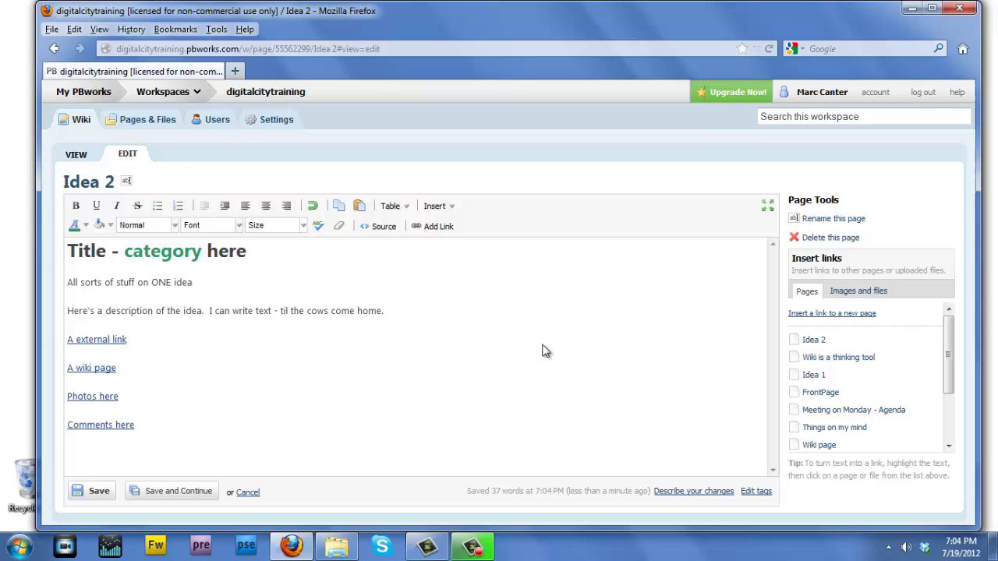
Step: Save the Idea 2 page and scroll down to the comment box and back to review it
{"action": "left_click", "coordinate": [99, 491]}
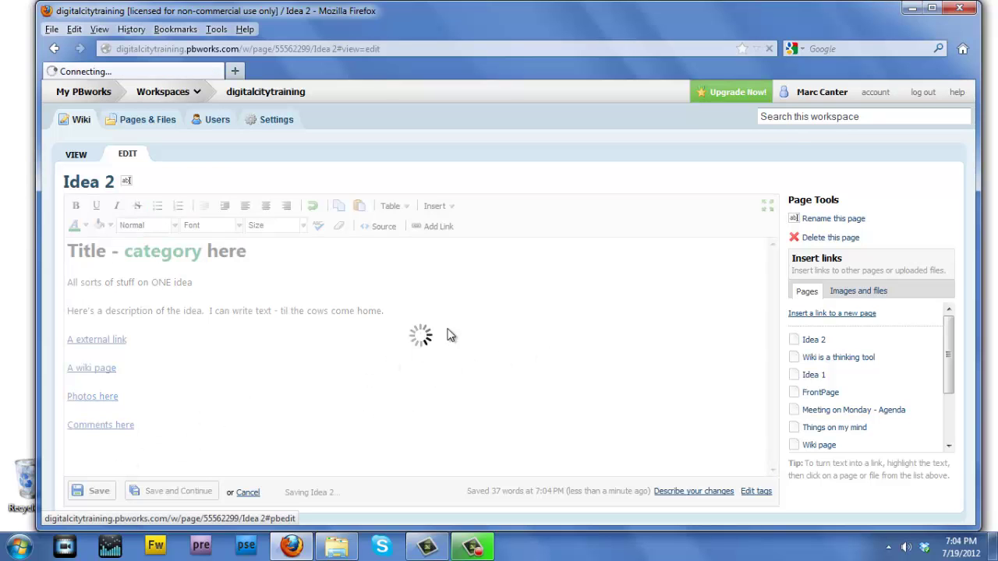
{"action": "left_click_drag", "start_coordinate": [963, 198], "coordinate": [955, 301]}
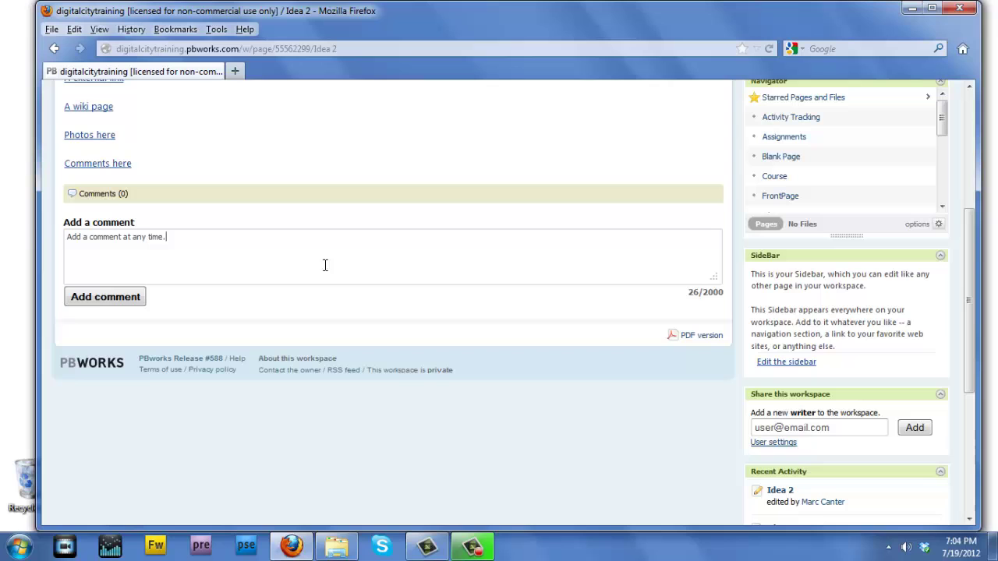
{"action": "left_click_drag", "start_coordinate": [973, 224], "coordinate": [989, 51]}
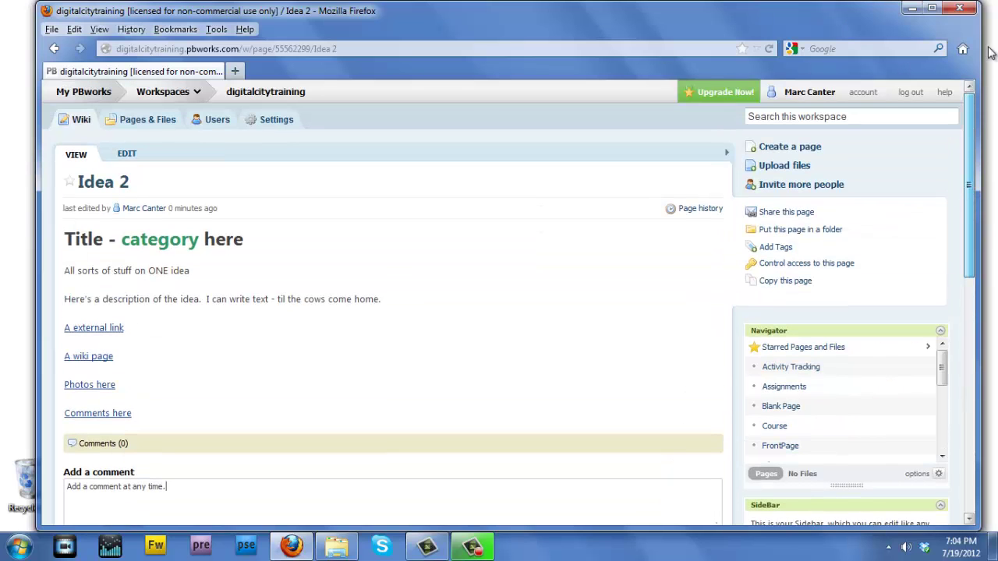
Step: Go to FrontPage via the Wiki tab and open the Wiki is a thinking tool page
{"action": "left_click", "coordinate": [82, 121]}
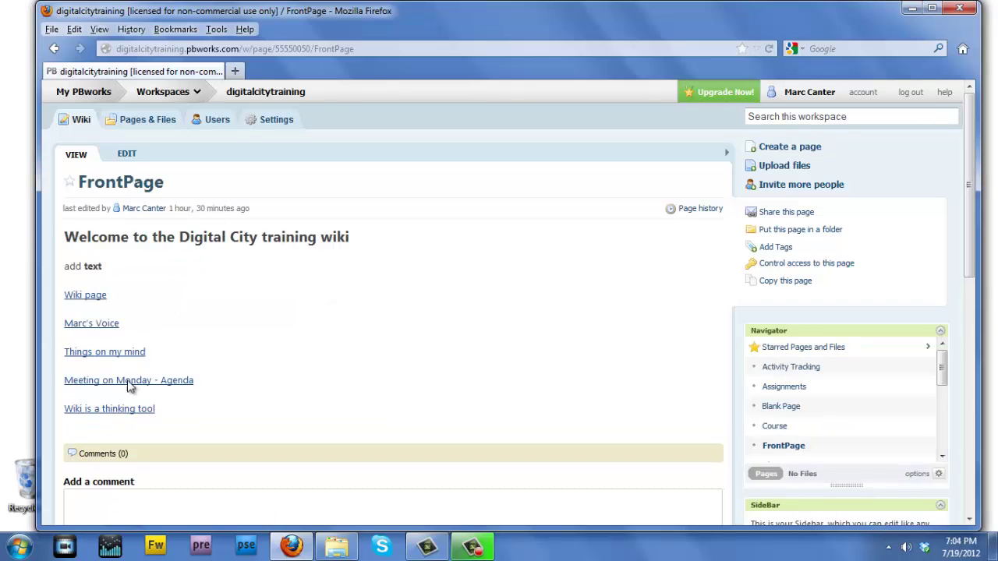
{"action": "left_click", "coordinate": [148, 409]}
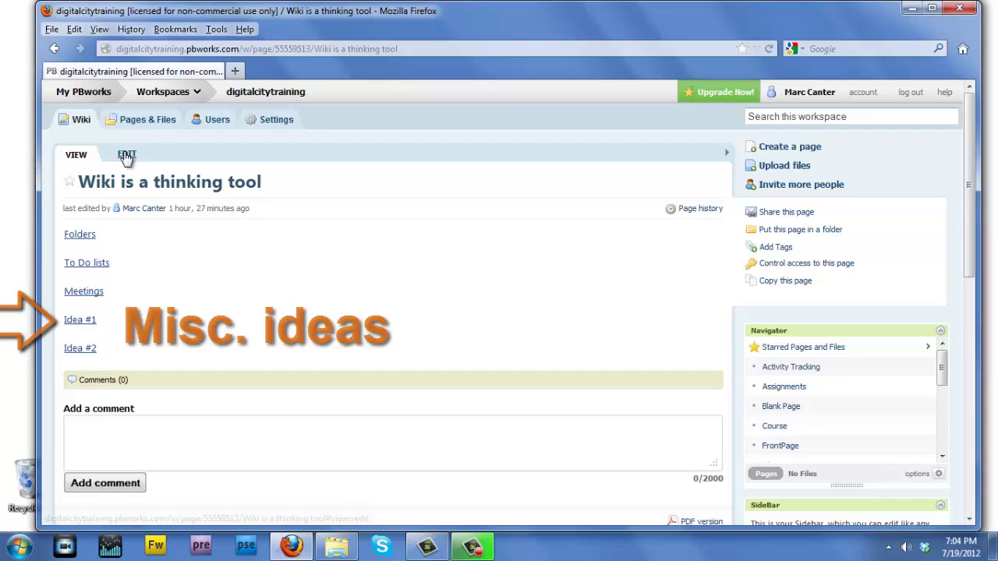
Step: Edit the page and replace the note after Idea #1 with 'this is that script idea'
{"action": "left_click", "coordinate": [127, 155]}
{"action": "left_click", "coordinate": [106, 329]}
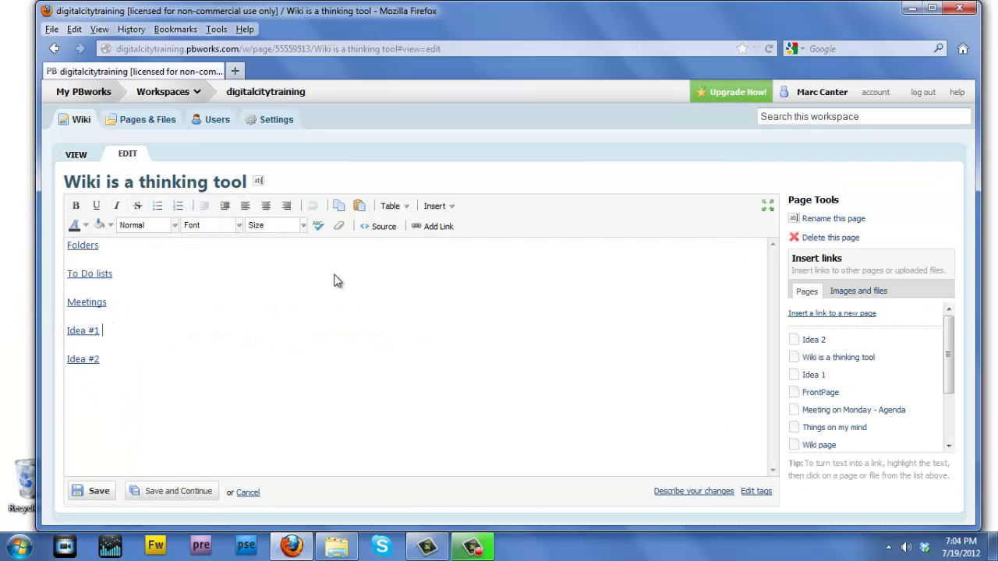
{"action": "type", "text": "- add"}
{"action": "key", "text": "BackSpace"}
{"action": "key", "text": "BackSpace"}
{"action": "key", "text": "BackSpace"}
{"action": "type", "text": "this is tha"}
{"action": "type", "text": "t script i"}
{"action": "type", "text": "dea"}
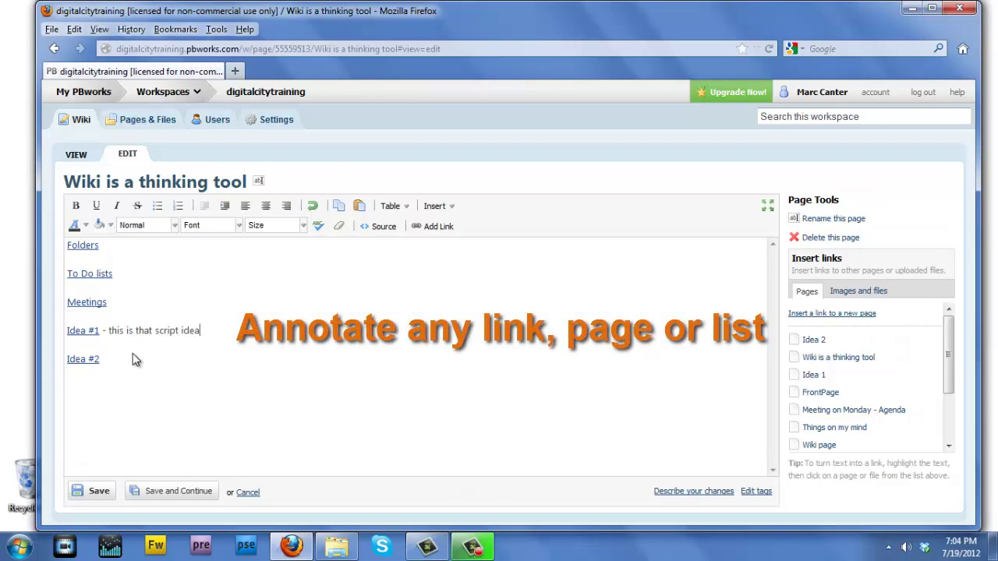
Step: Annotate Idea #2 with 'this is everything about ONE idea', correcting the spelling of 'everything'
{"action": "left_click", "coordinate": [132, 355]}
{"action": "type", "text": "is ebvery"}
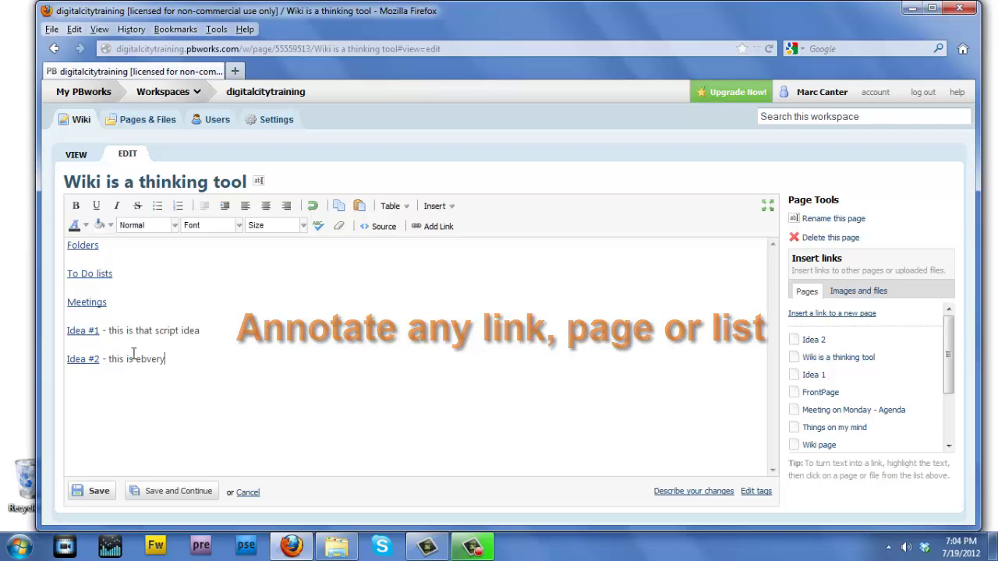
{"action": "type", "text": "thing about oNE idea"}
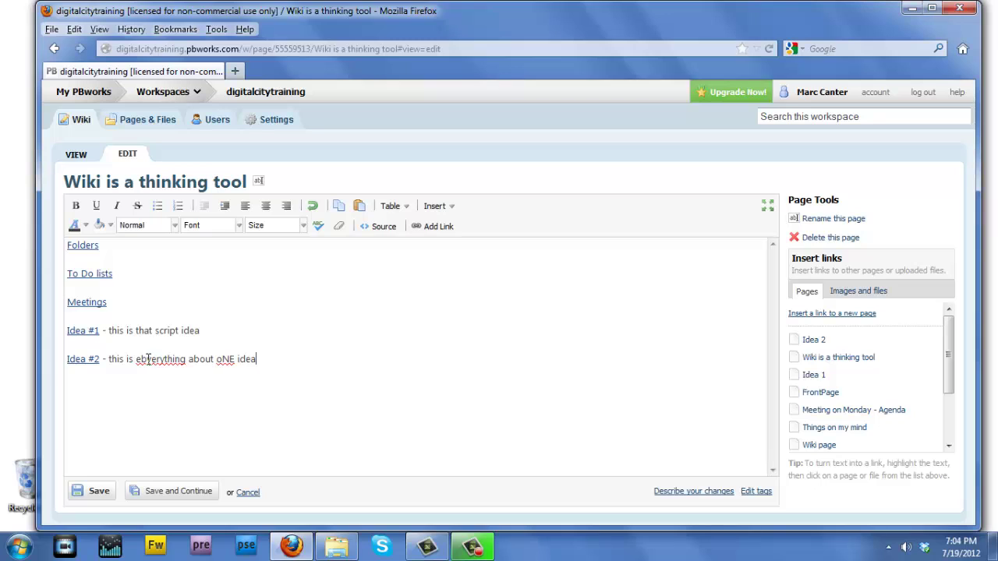
{"action": "right_click", "coordinate": [147, 358]}
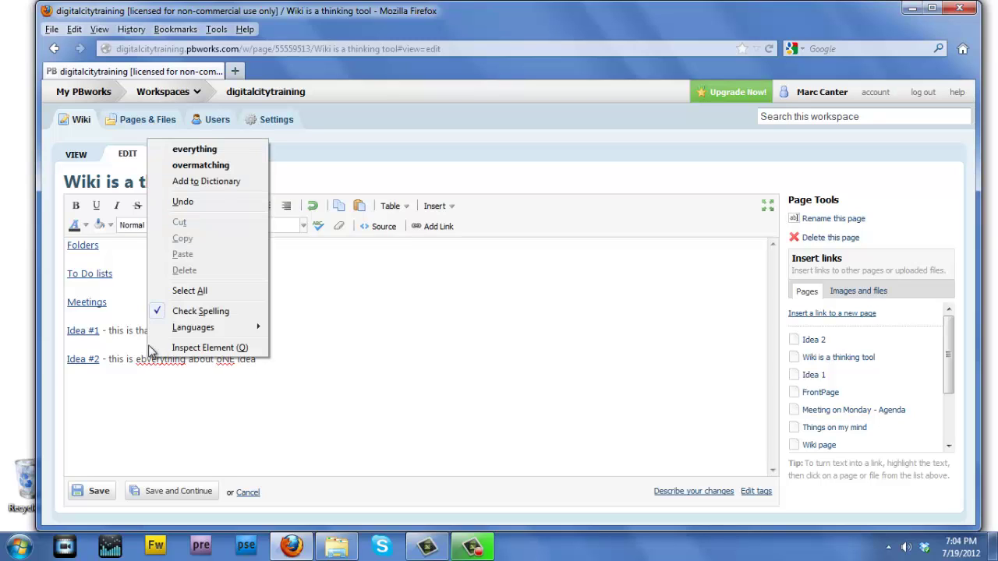
{"action": "left_click", "coordinate": [208, 145]}
{"action": "key", "text": "BackSpace"}
{"action": "type", "text": "O"}
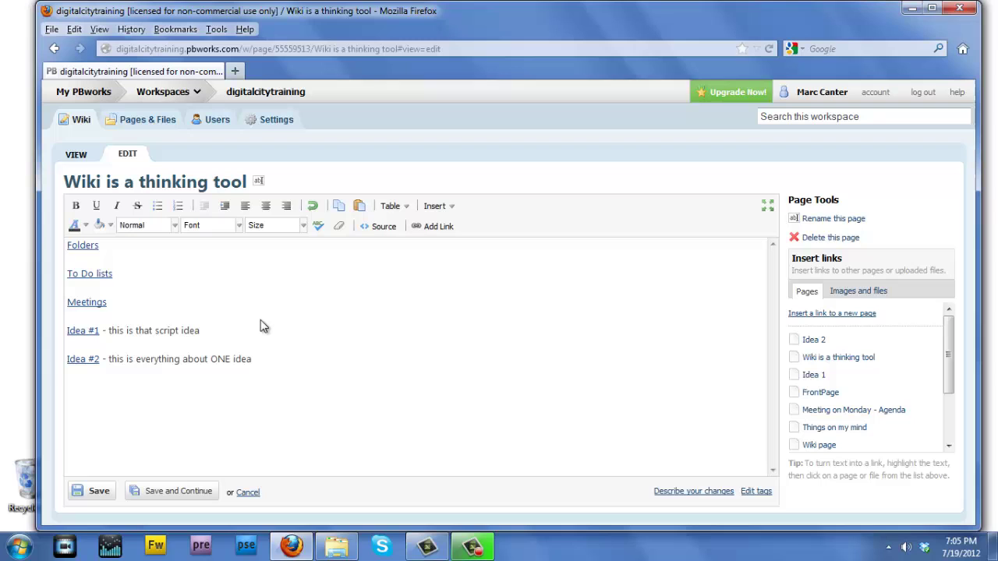
Step: Save the 'Wiki is a thinking tool' page with both Idea annotations in place
{"action": "left_click", "coordinate": [92, 492]}
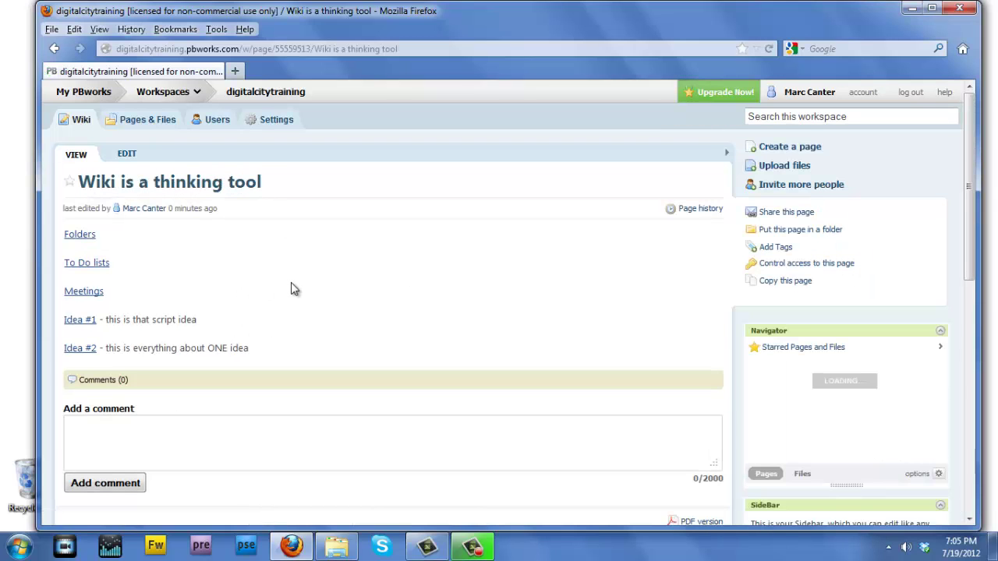